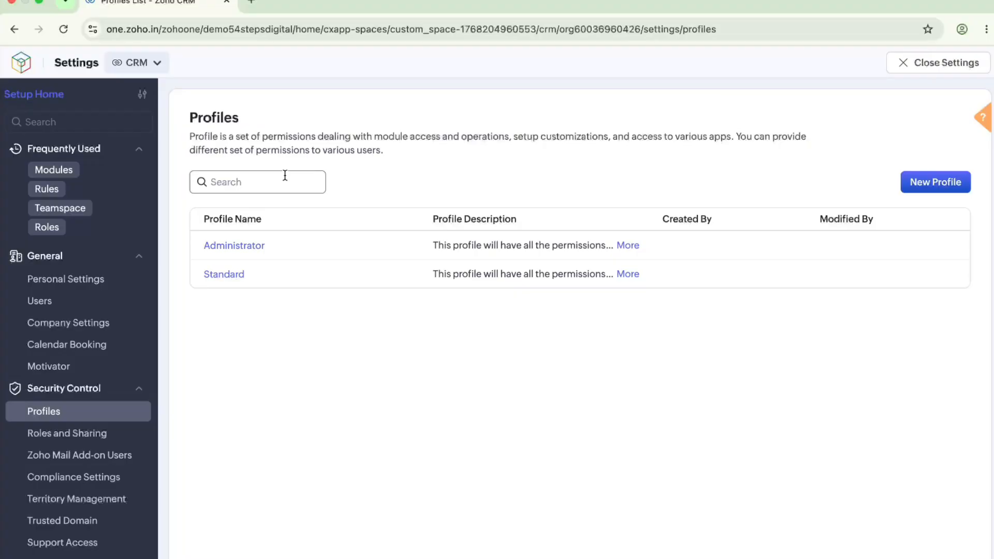
Look over the new profile form and its Clone Profile choices, closing it without creating a profile
left_click(941, 183)
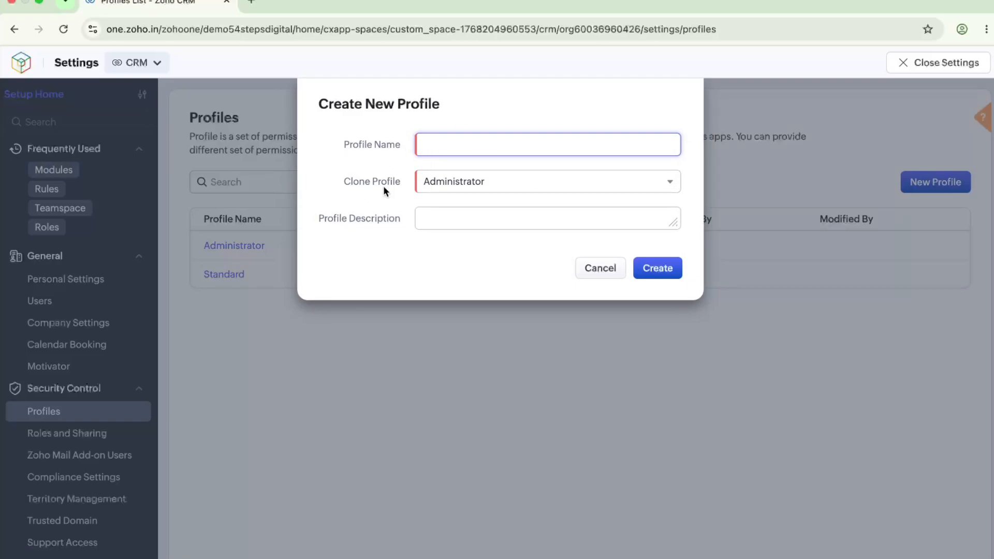
left_click(455, 184)
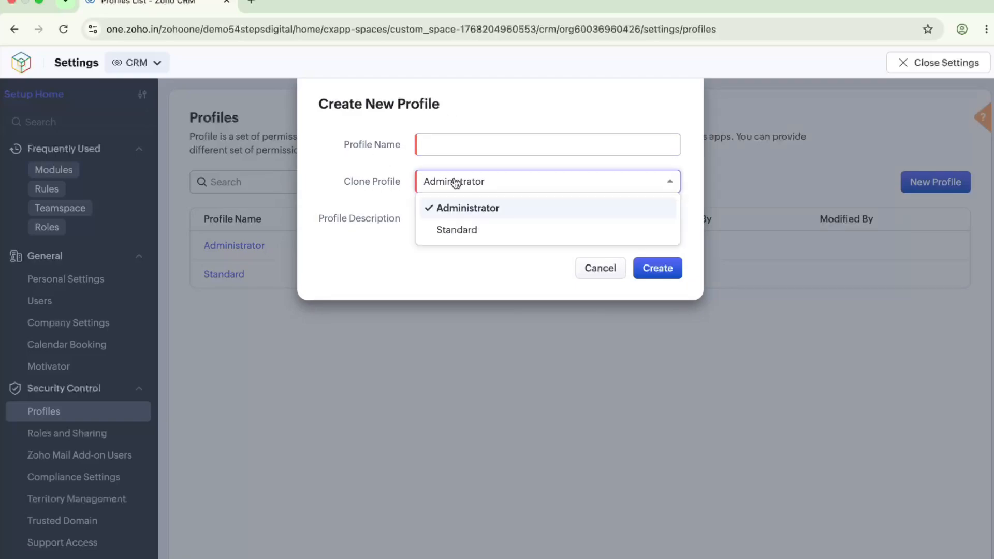
left_click(347, 157)
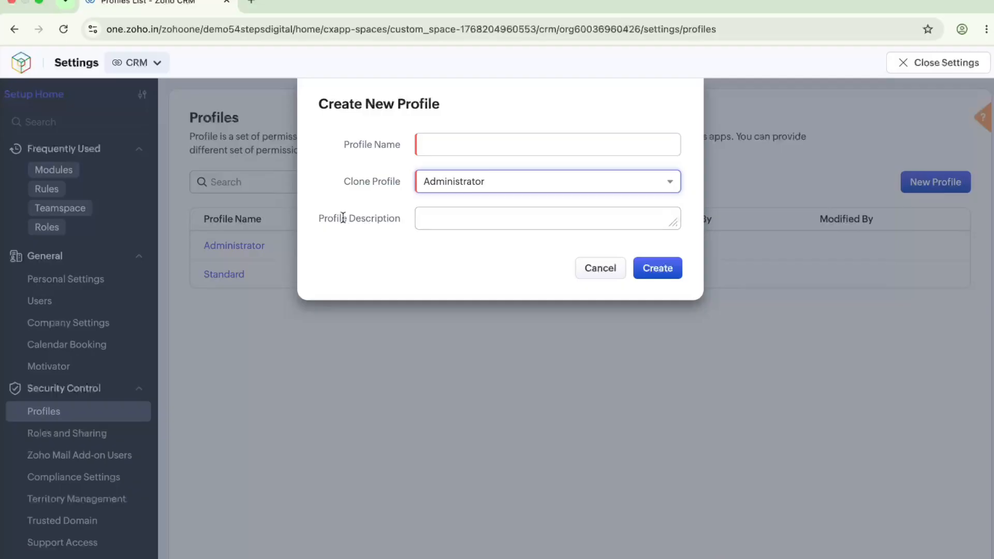
left_click(600, 269)
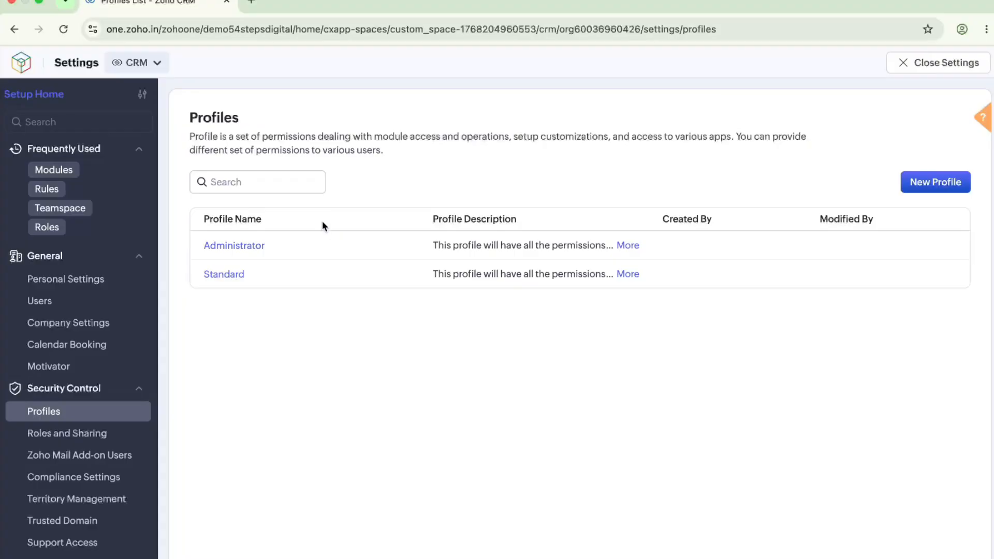
Open the Administrator profile and check the access options available for the Enquiry module
left_click(253, 247)
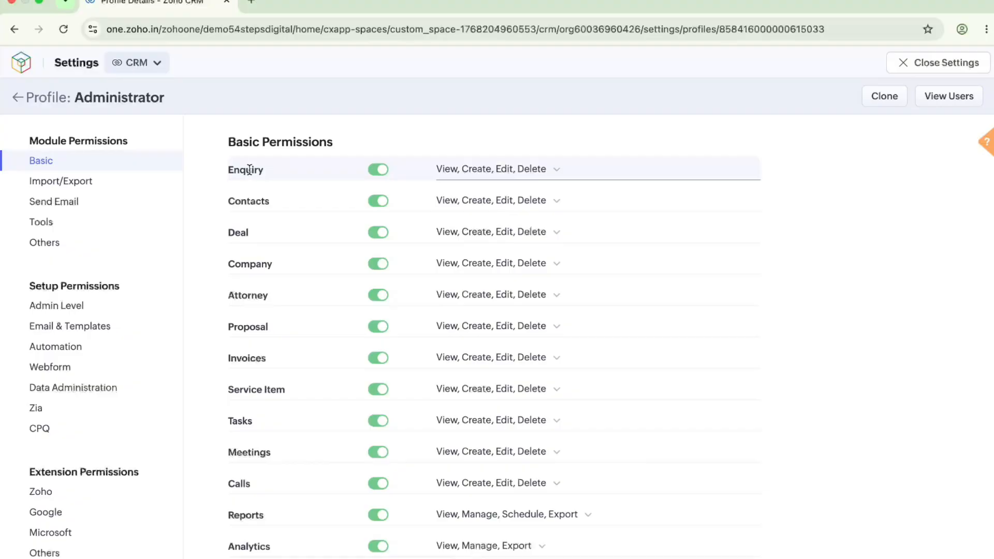
left_click(530, 173)
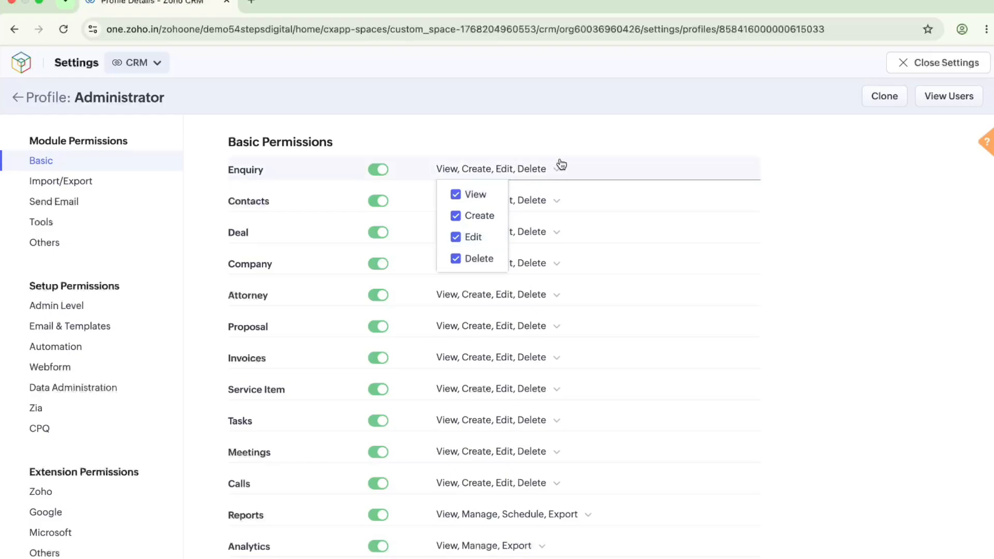
left_click(614, 138)
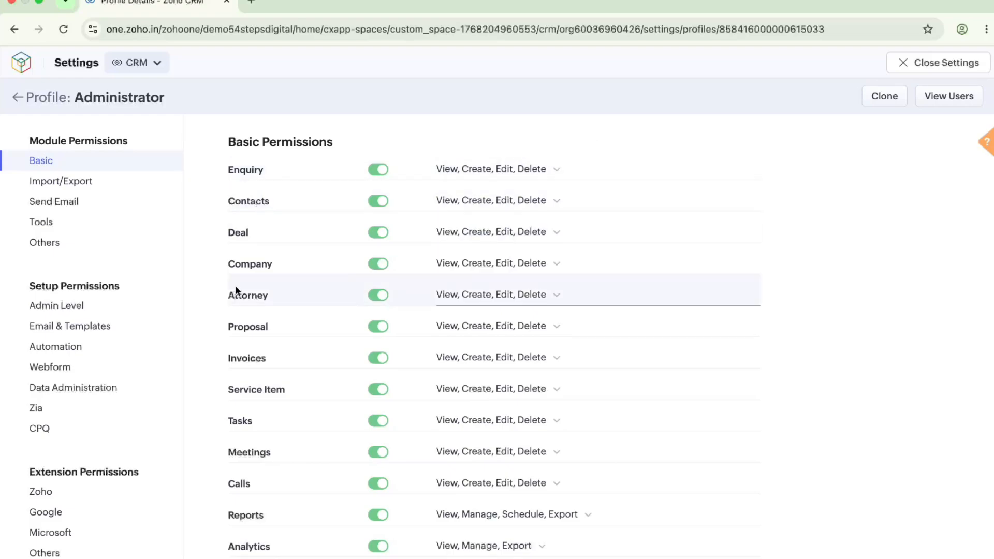
Examine the Administrator profile's Basic Permissions for all modules, from Enquiry through Attachments
scroll(256, 353, "down", 9)
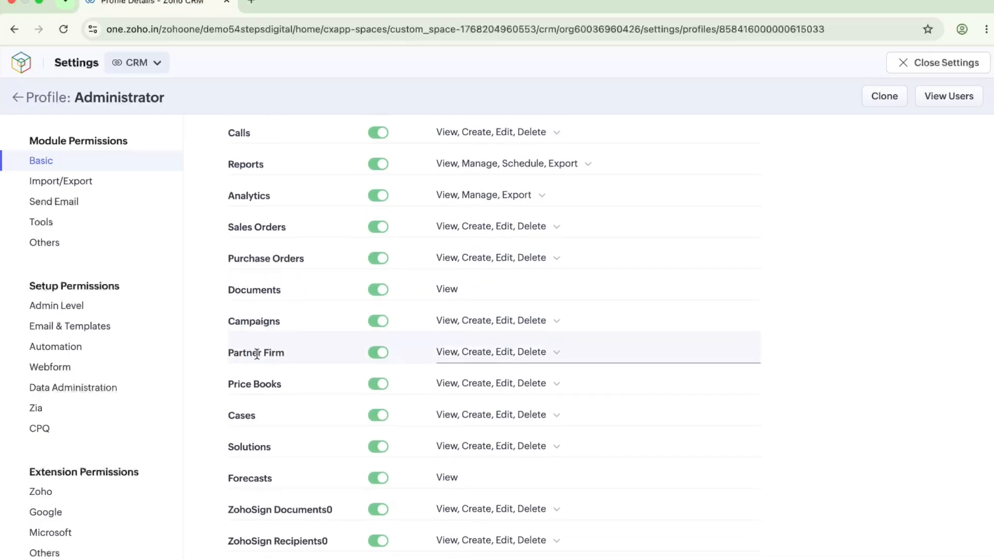
scroll(257, 354, "up", 9)
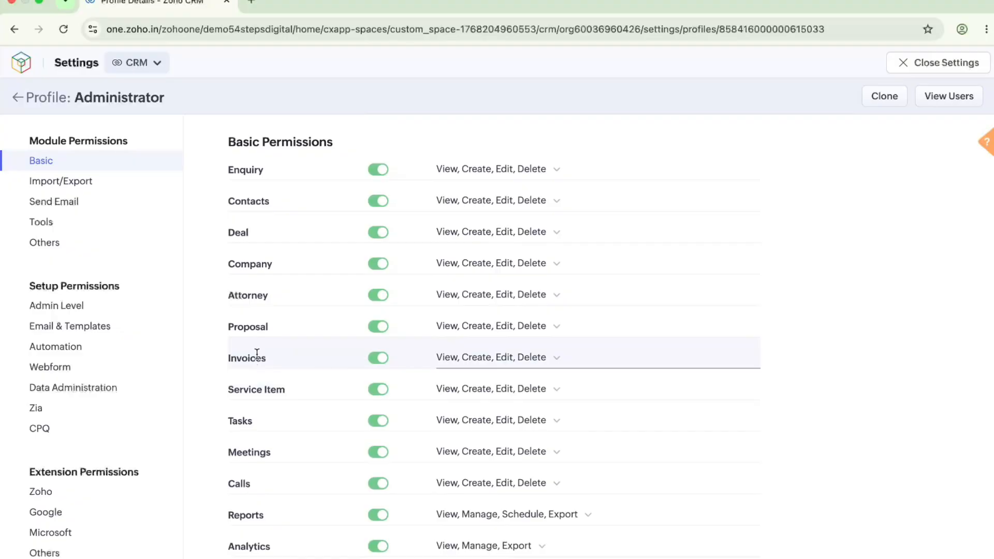
scroll(256, 354, "down", 8)
scroll(257, 357, "down", 14)
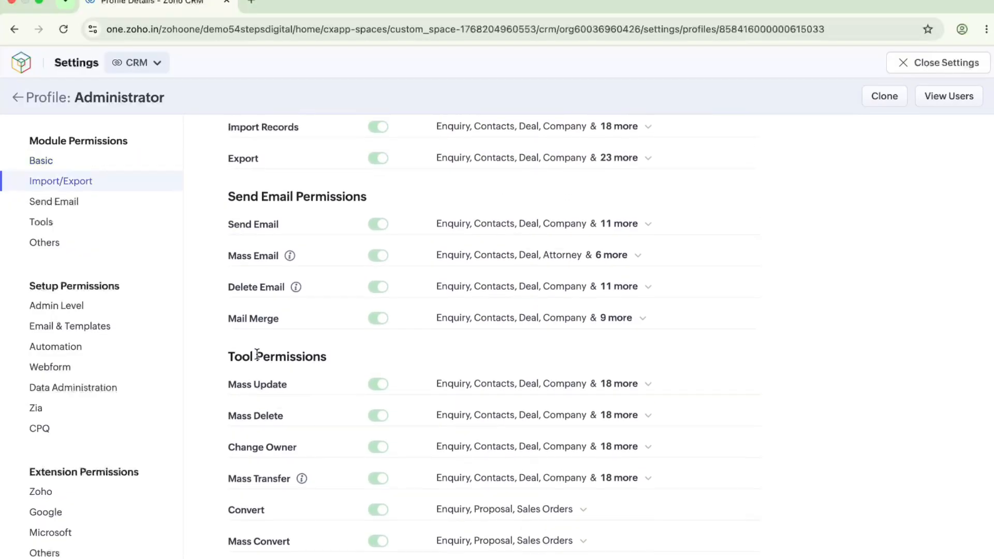
scroll(256, 354, "up", 5)
scroll(256, 352, "up", 15)
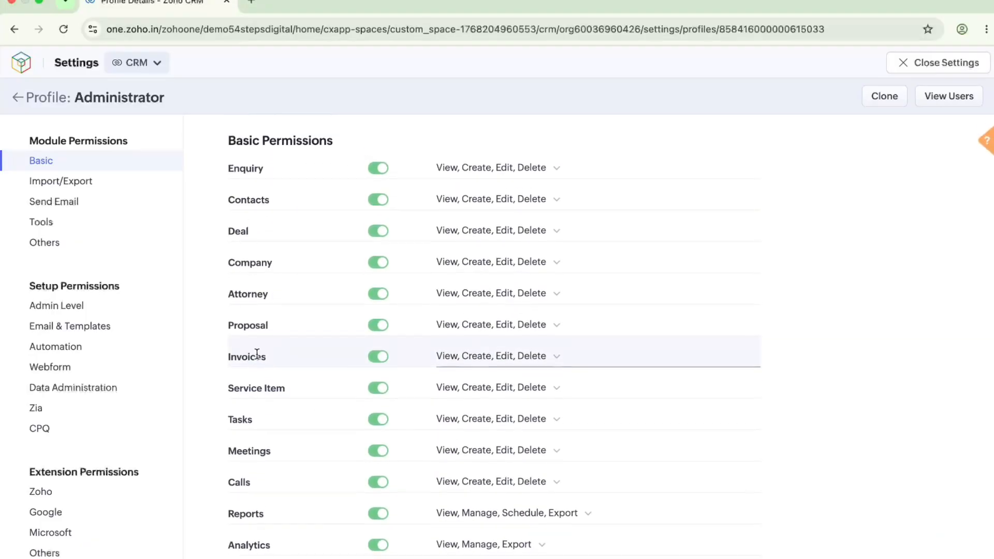
scroll(269, 334, "down", 3)
scroll(269, 333, "down", 9)
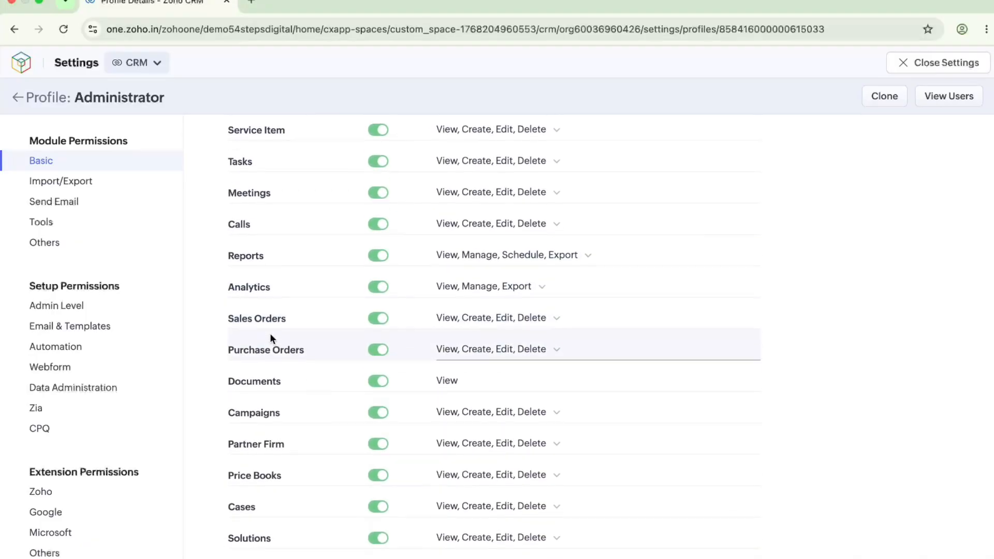
scroll(270, 334, "down", 1)
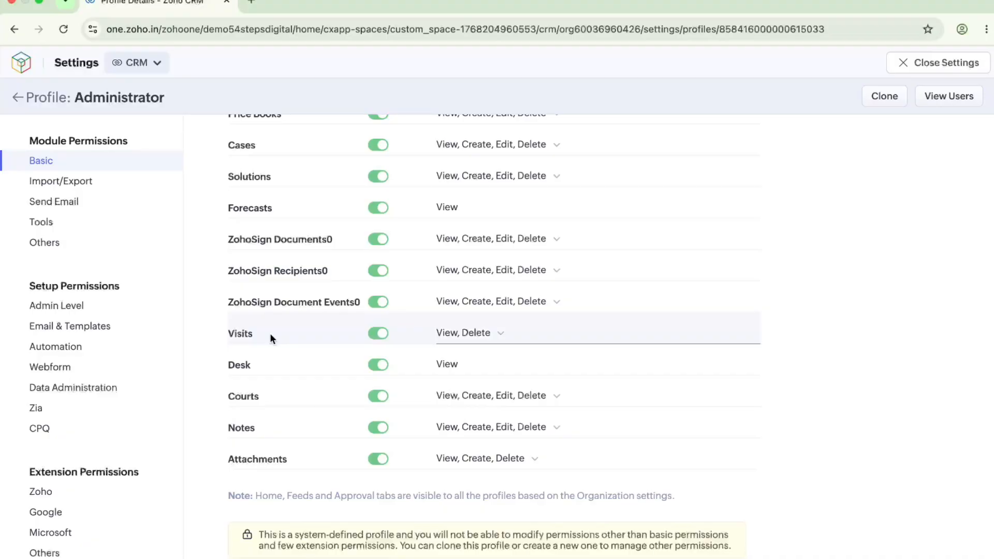
scroll(269, 333, "up", 15)
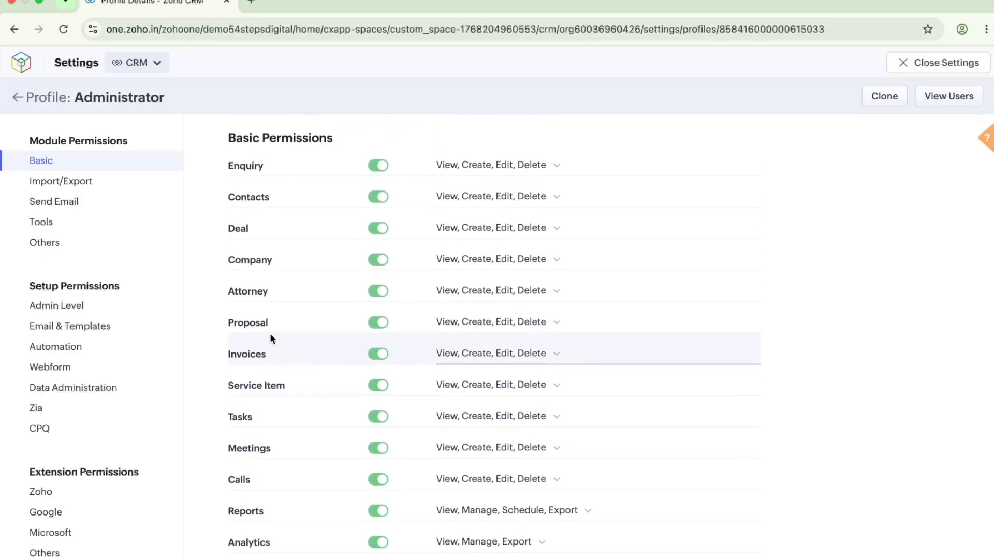
Review the Import/Export permissions and check which modules the Import Records permission covers
left_click(73, 188)
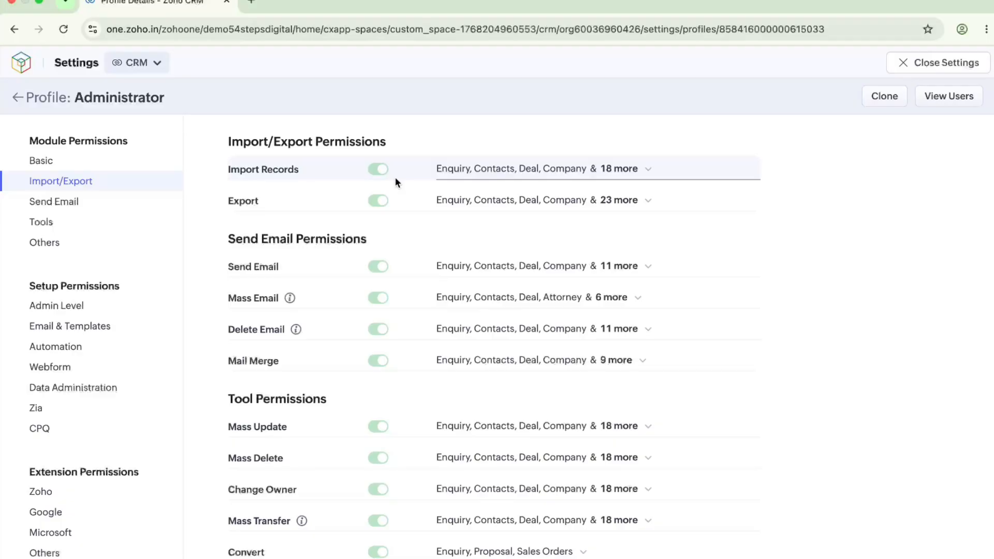
left_click(630, 170)
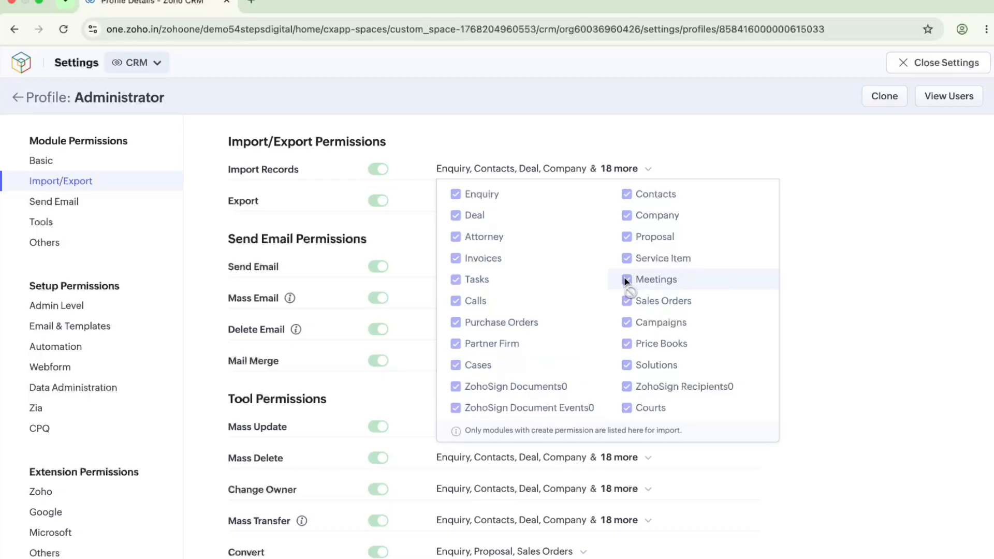
left_click(902, 185)
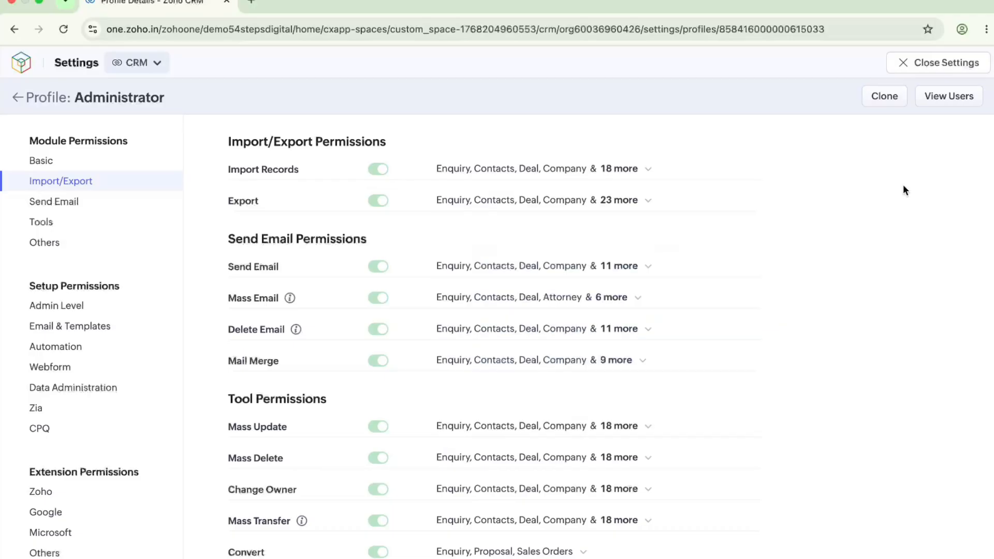
Review the Send Email and Tool permissions of the Administrator profile, including Mass Transfer
left_click(51, 205)
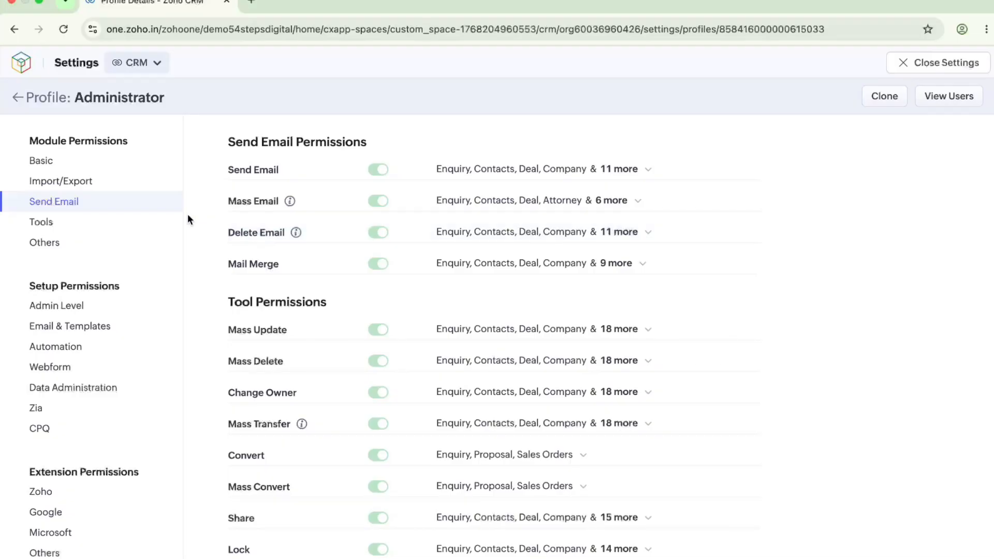
left_click(54, 222)
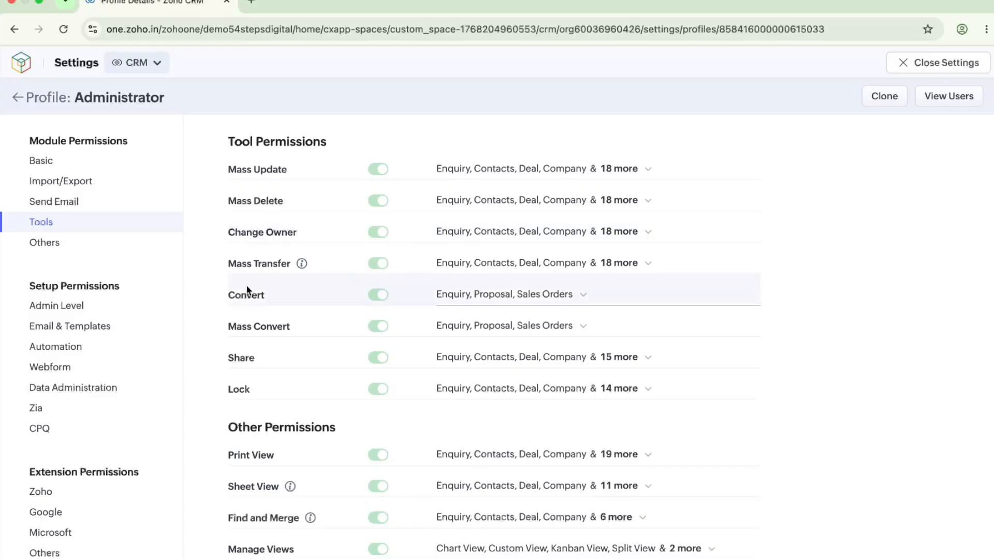
mouse_move(304, 266)
Review the Other Permissions section and check which modules the Print View permission covers
scroll(277, 284, "down", 3)
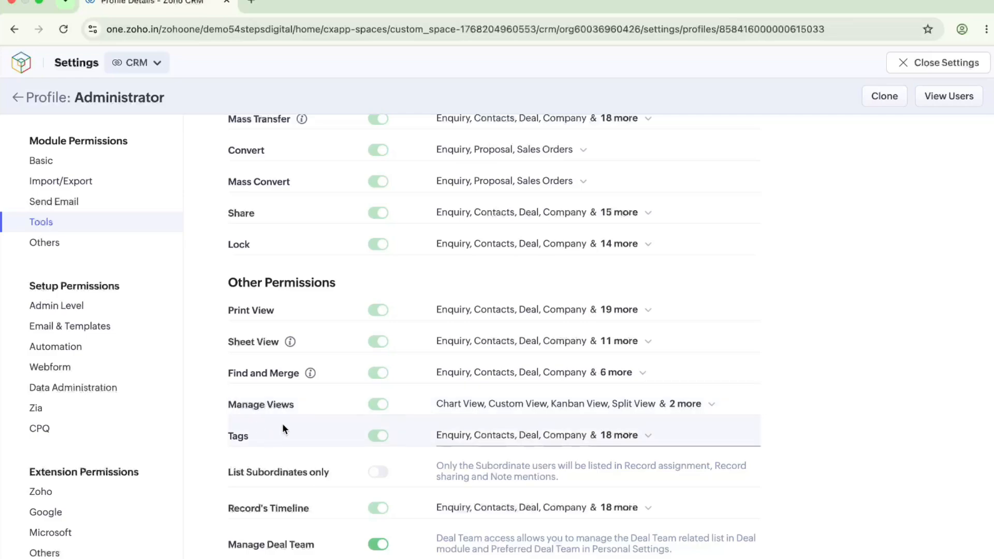
scroll(283, 423, "down", 1)
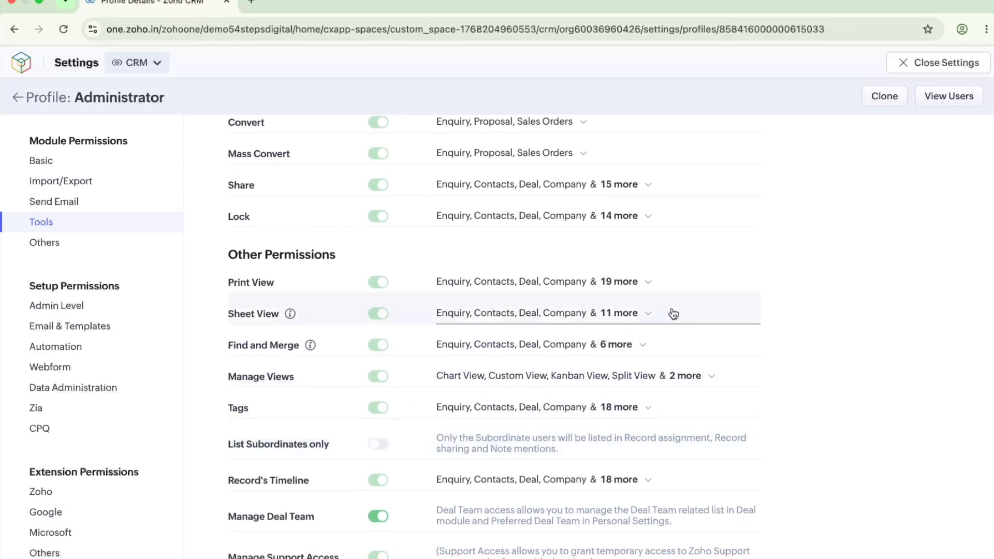
left_click(638, 283)
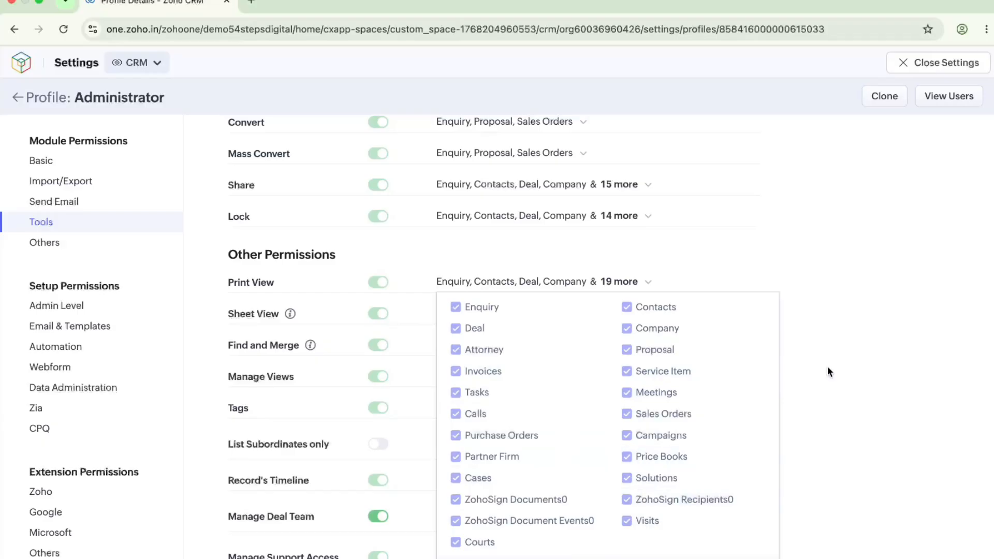
left_click(890, 348)
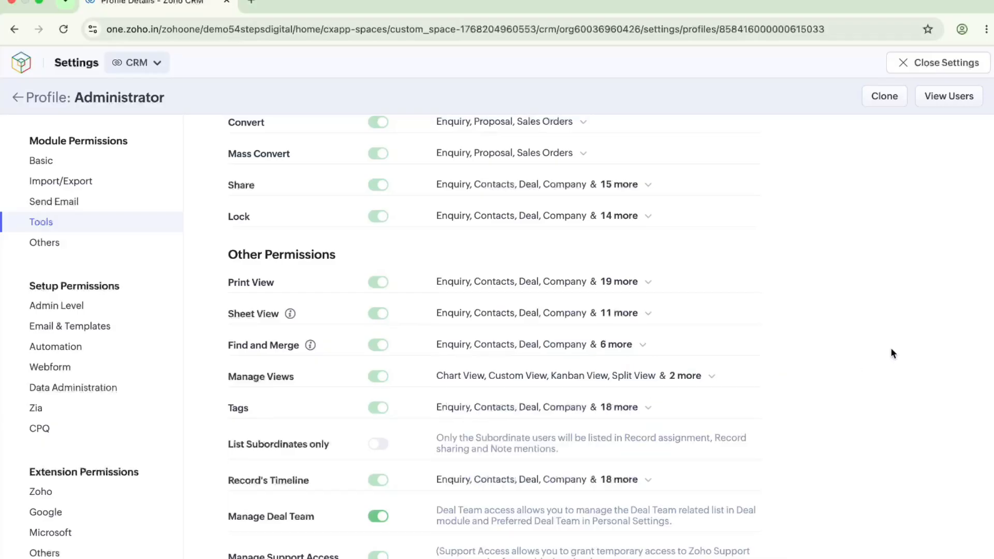
Review the Admin Level, Email & Templates and Automation setup permissions, including the Email & Chat Settings options
left_click(53, 310)
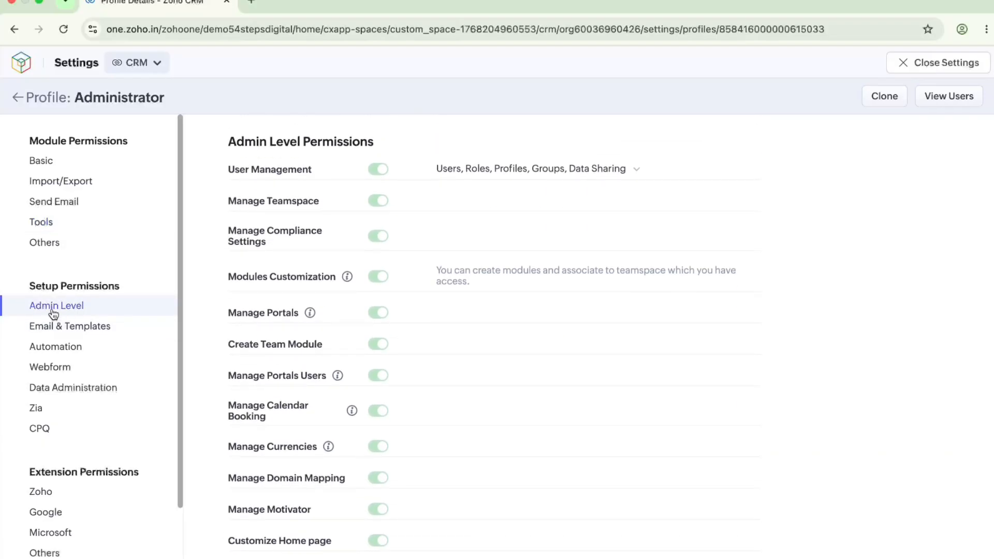
left_click(87, 326)
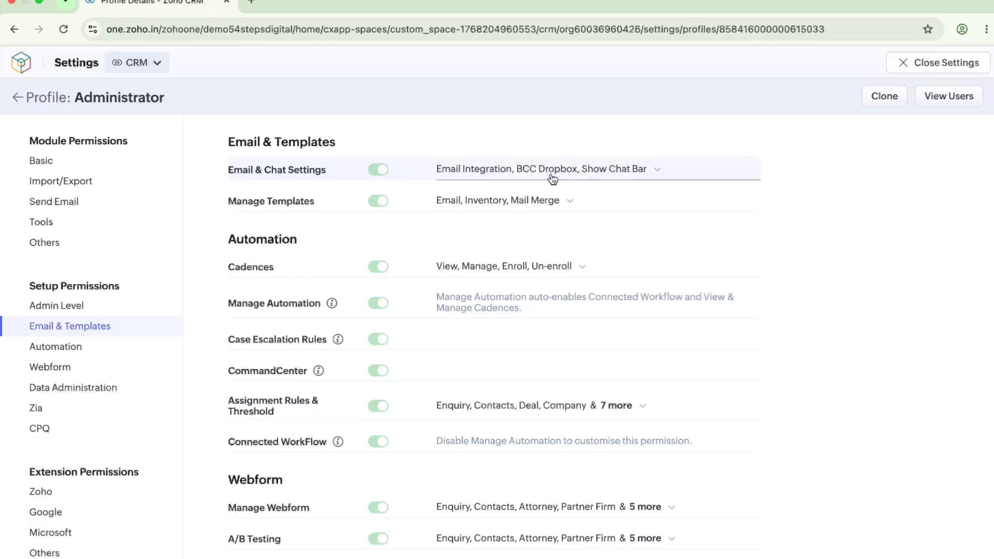
left_click(615, 170)
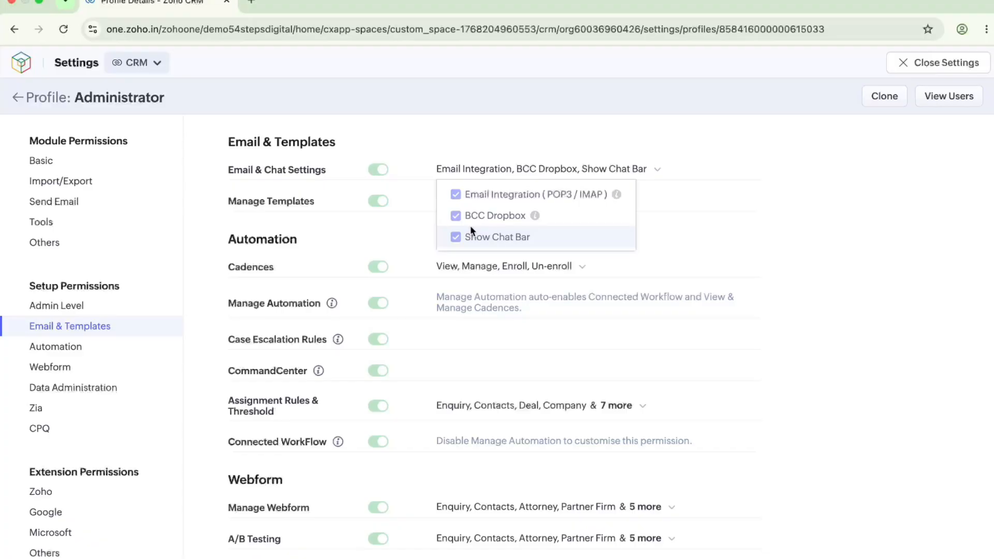
left_click(72, 349)
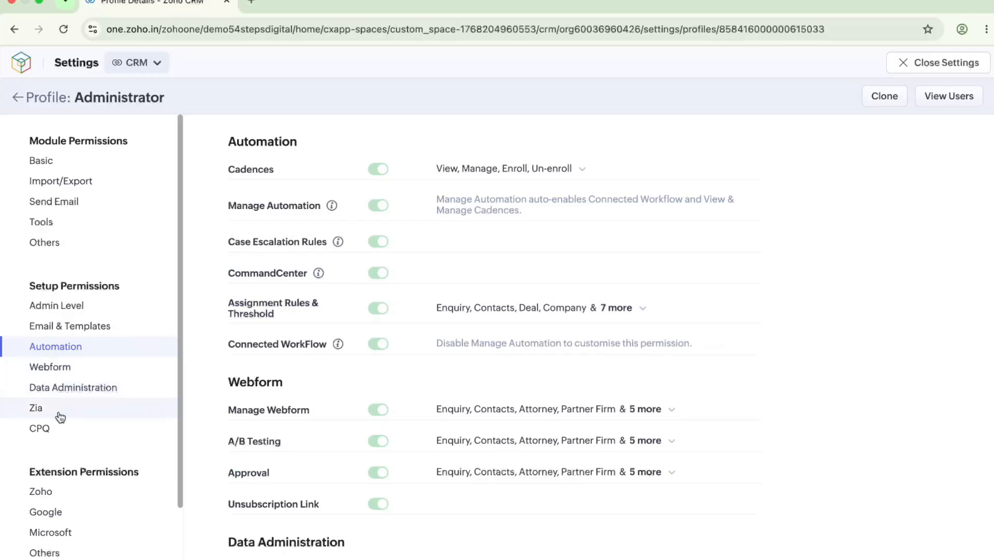
Review the Zoho extension permissions and read the explanation of the Projects permission
scroll(61, 417, "down", 3)
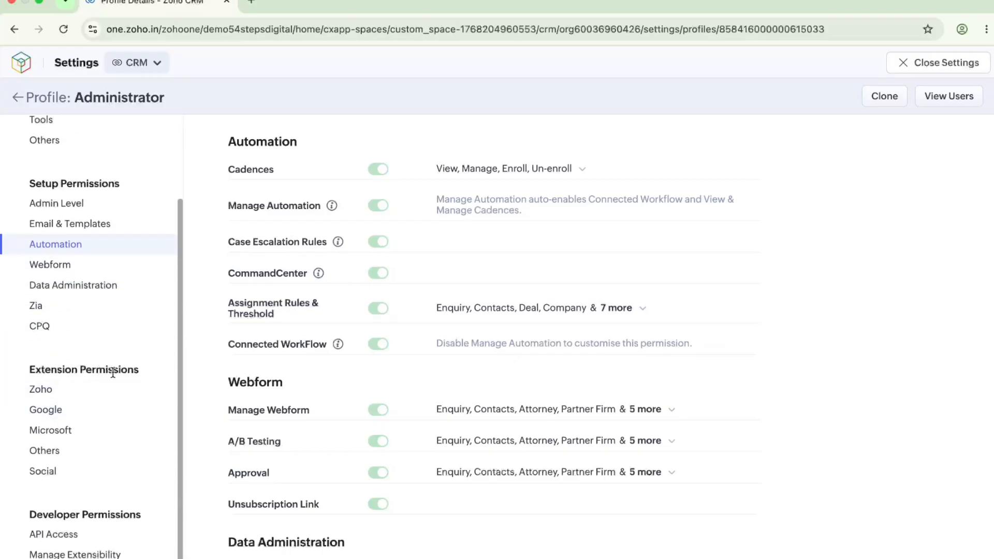
left_click(44, 389)
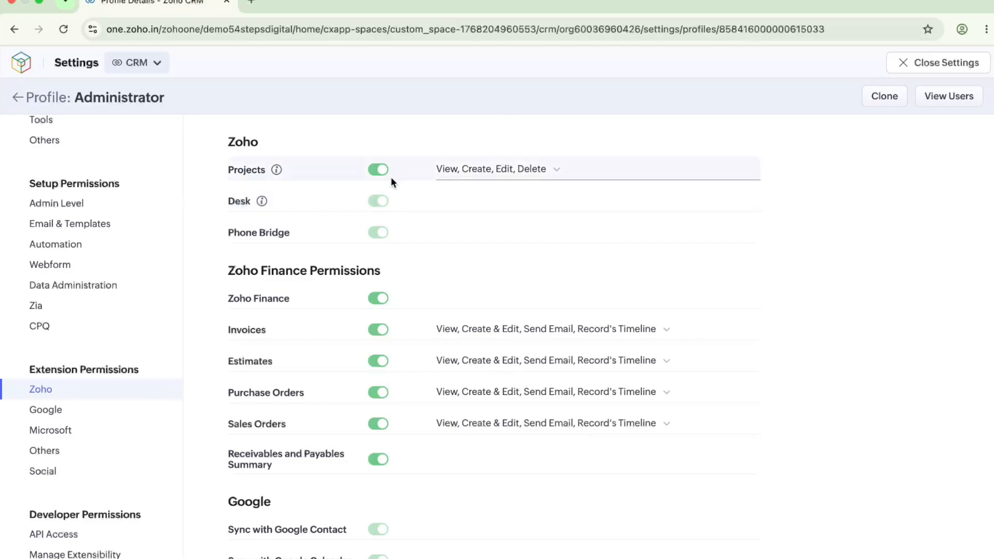
mouse_move(276, 172)
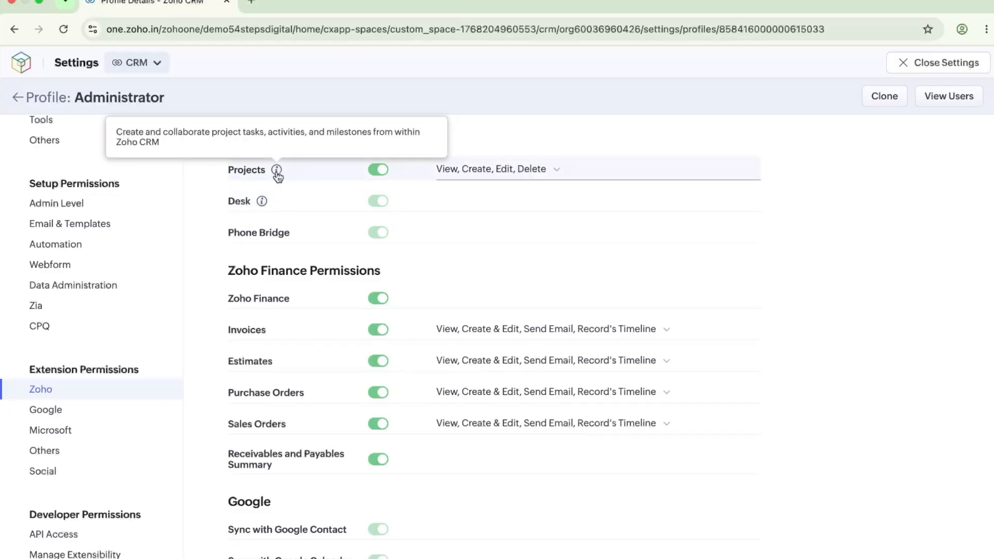
Review the Google, Microsoft, Others and Social extension permissions together with the API Access and Manage Extensibility developer permissions
left_click(57, 421)
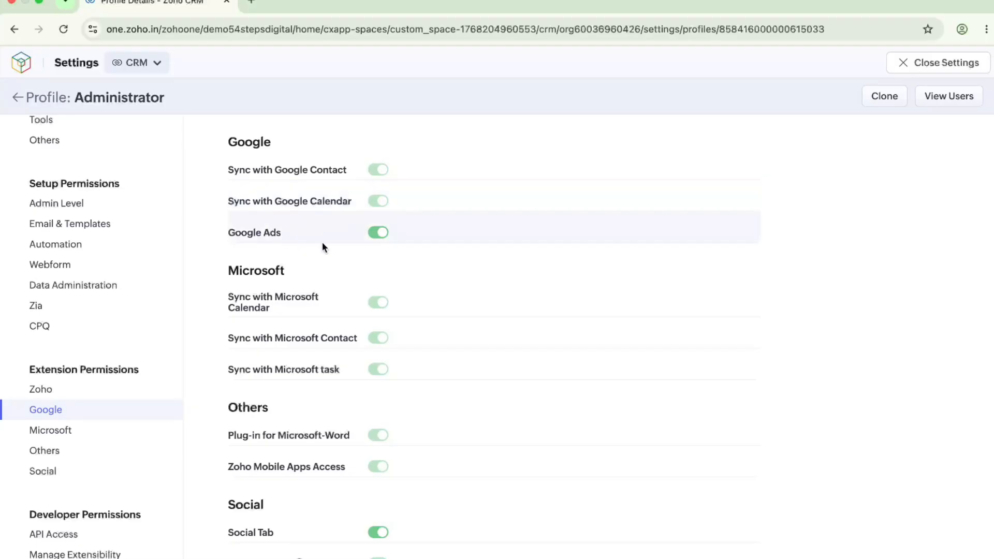
scroll(320, 243, "down", 2)
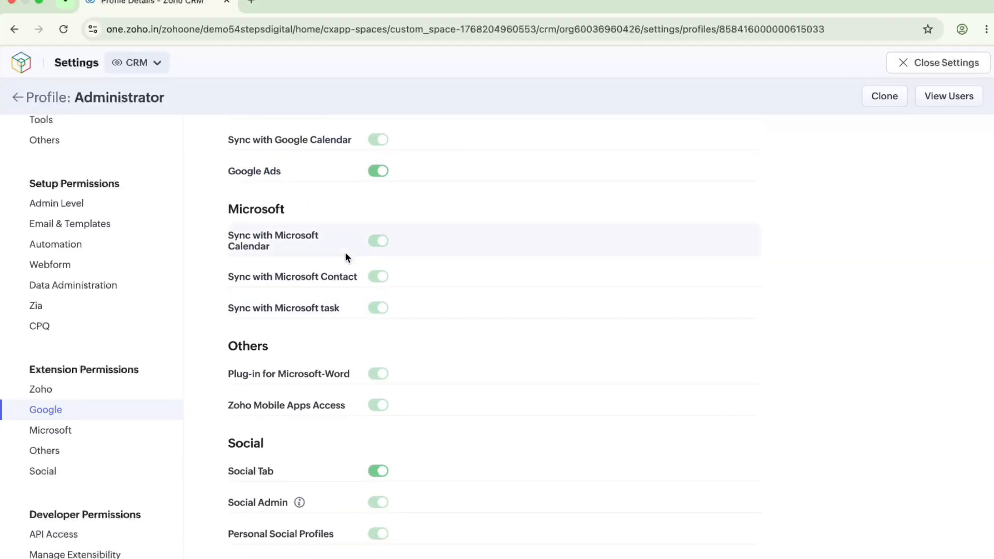
scroll(253, 470, "down", 4)
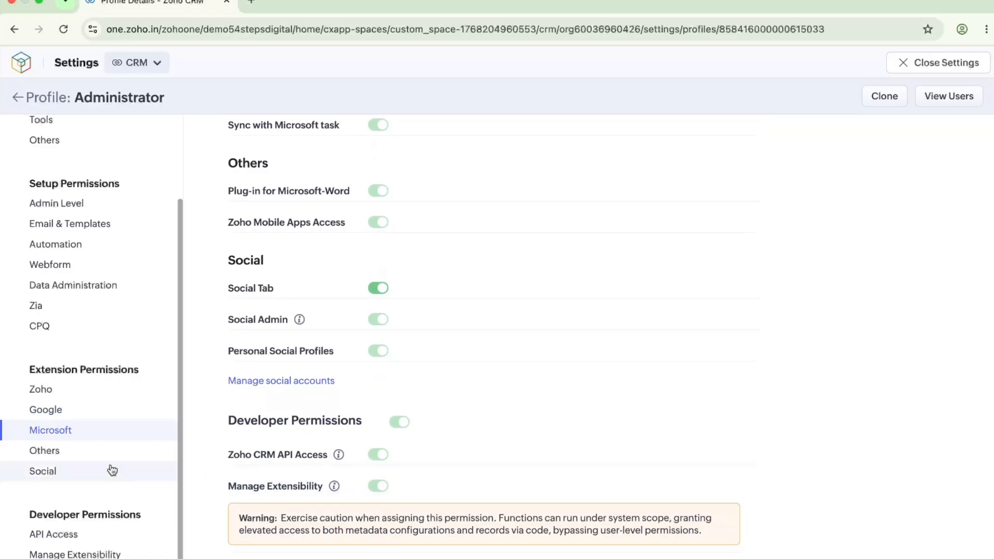
left_click(64, 552)
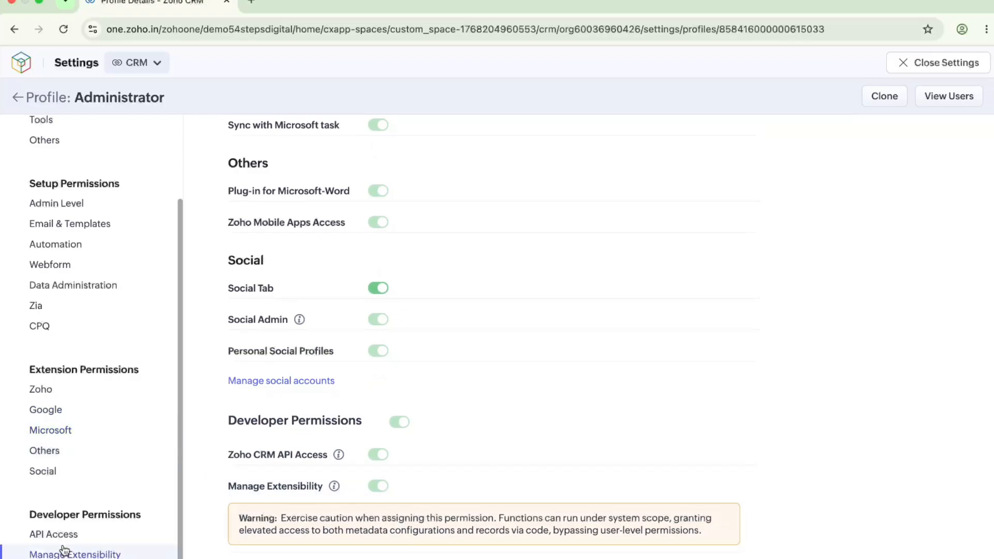
left_click(74, 538)
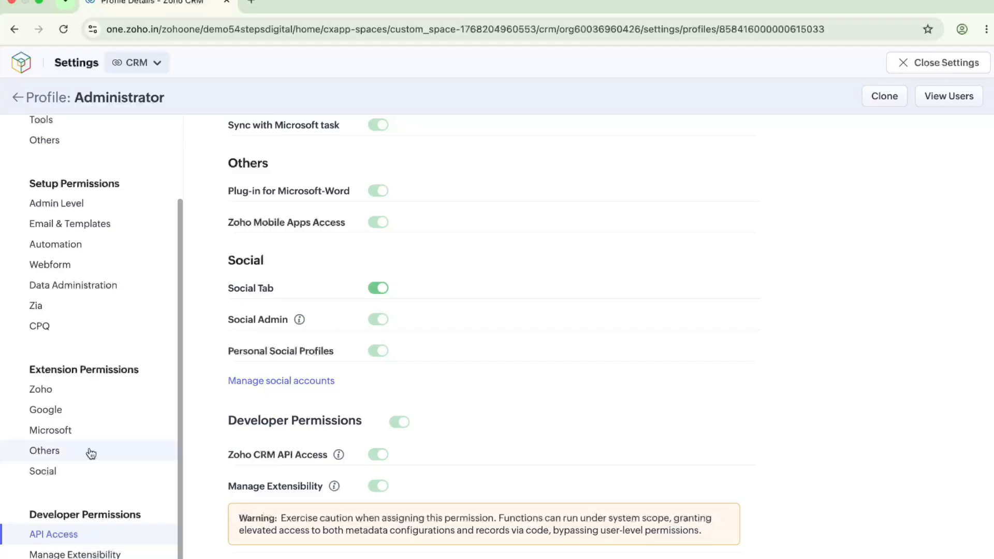
Leave the Administrator profile and review the basic module permissions of the Standard profile
scroll(93, 438, "up", 2)
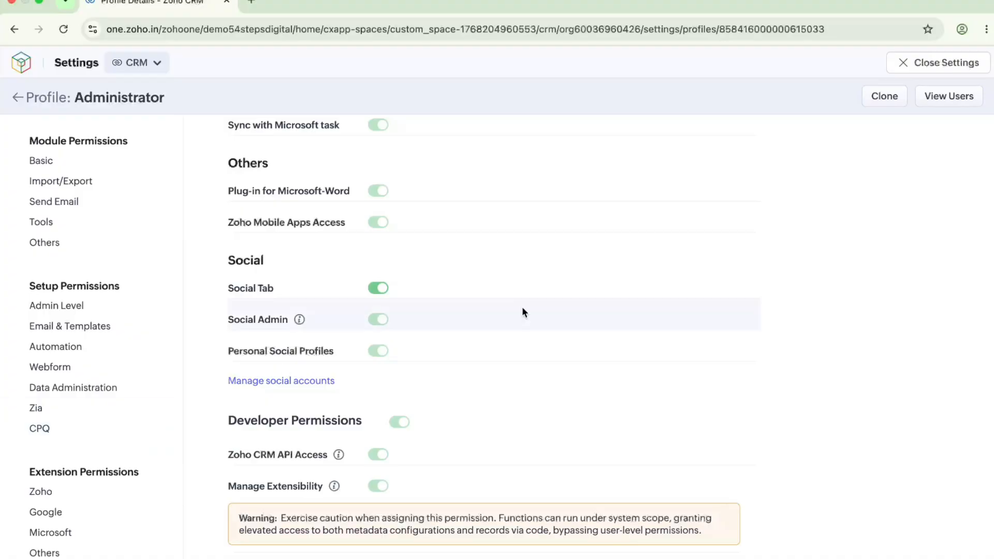
left_click(17, 98)
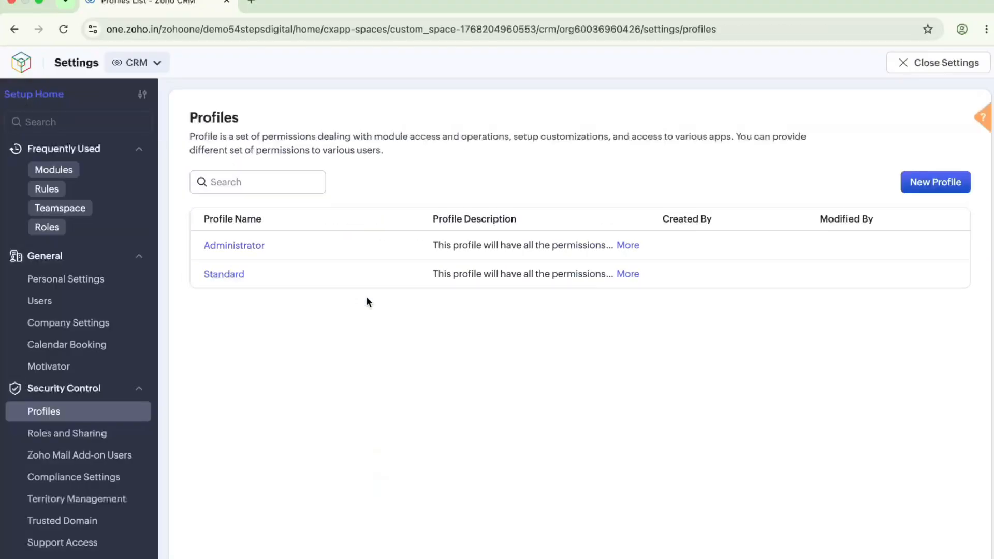
left_click(225, 281)
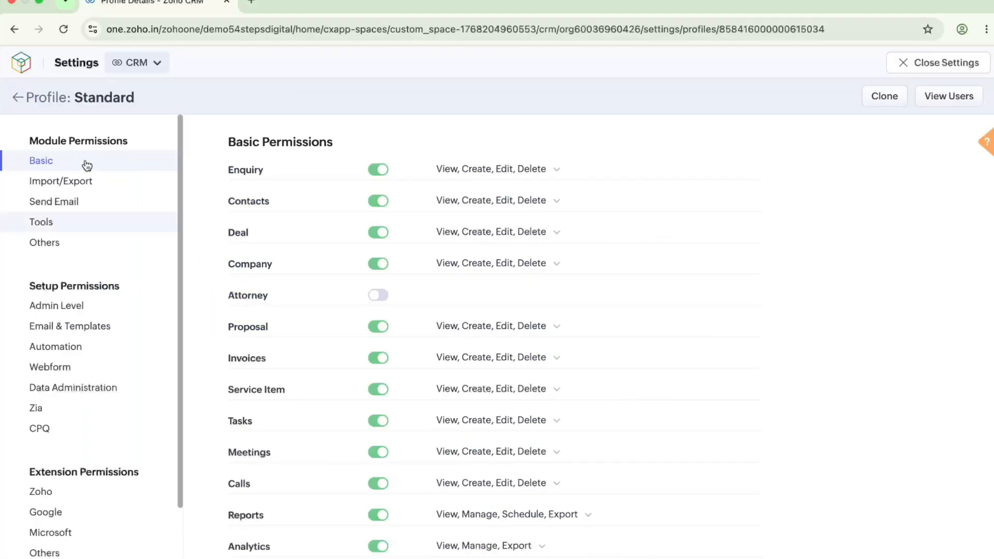
scroll(103, 214, "down", 3)
scroll(104, 217, "up", 3)
Turn the Standard profile's Deal module access off and back on, and restrict it to View only
left_click(382, 237)
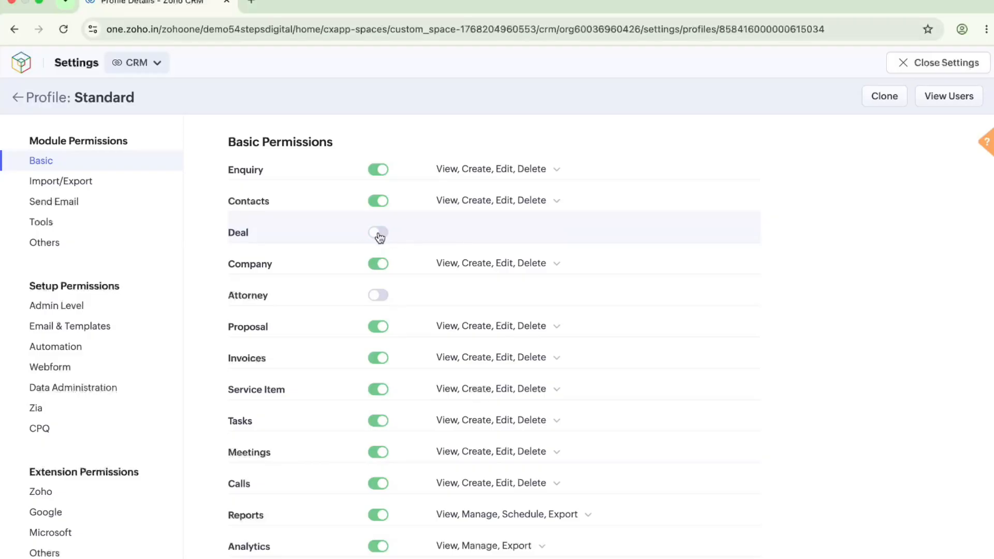
left_click(380, 236)
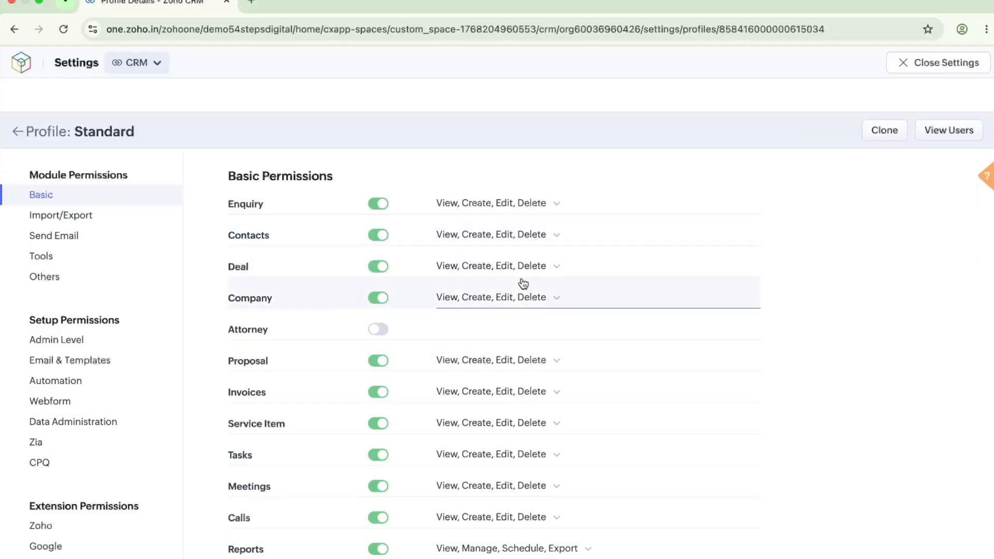
left_click(525, 279)
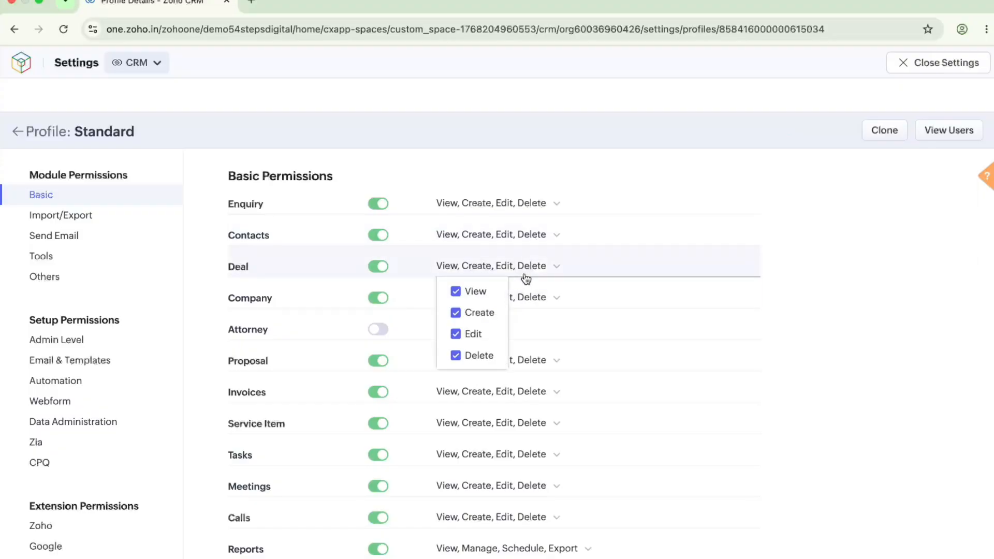
left_click(456, 313)
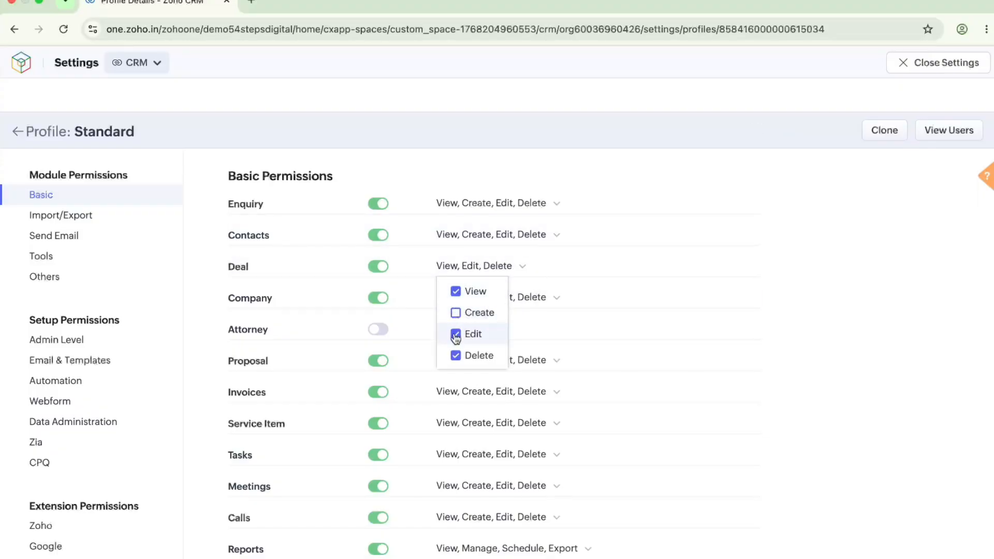
left_click(456, 335)
left_click(455, 355)
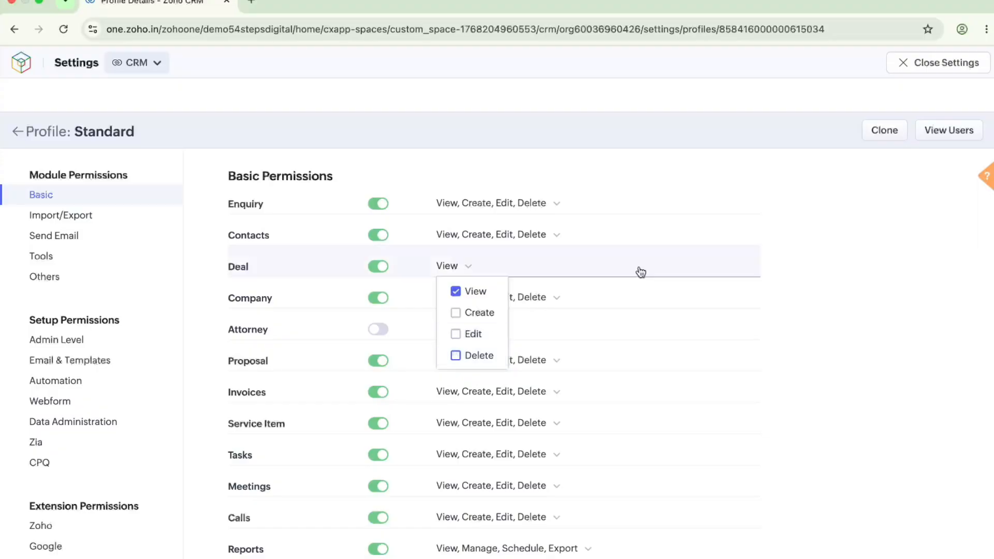
left_click(686, 261)
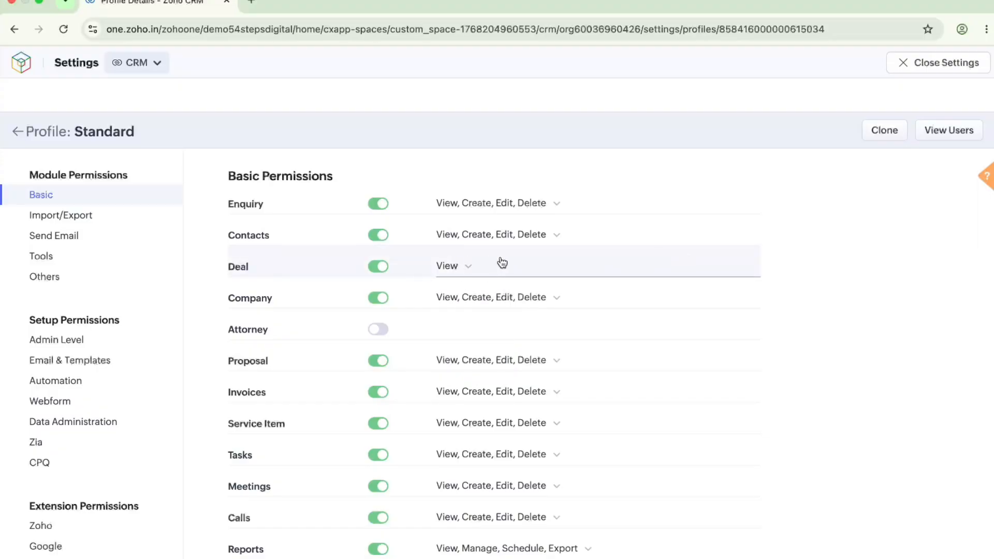
Restore the Create, Edit and Delete permissions for the Deal module
left_click(454, 268)
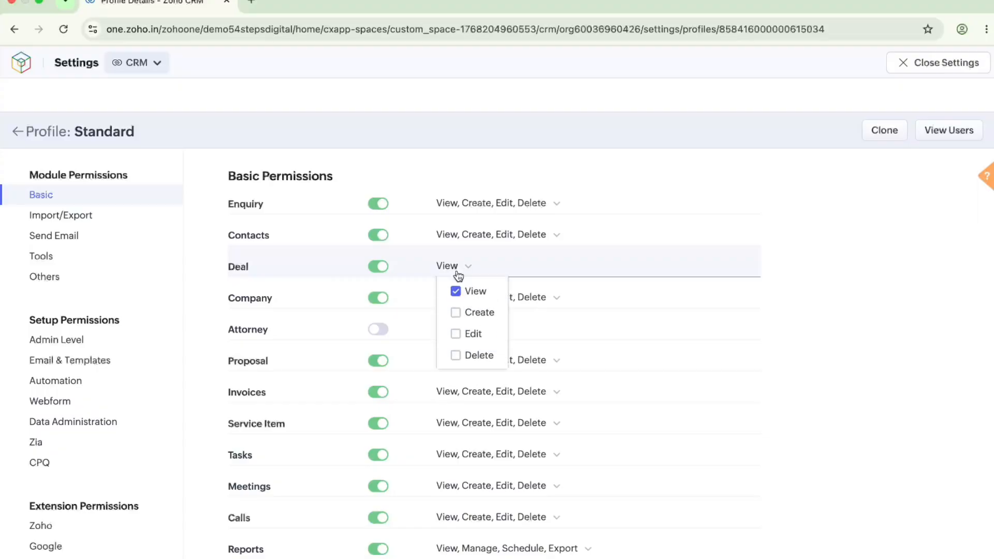
left_click(456, 313)
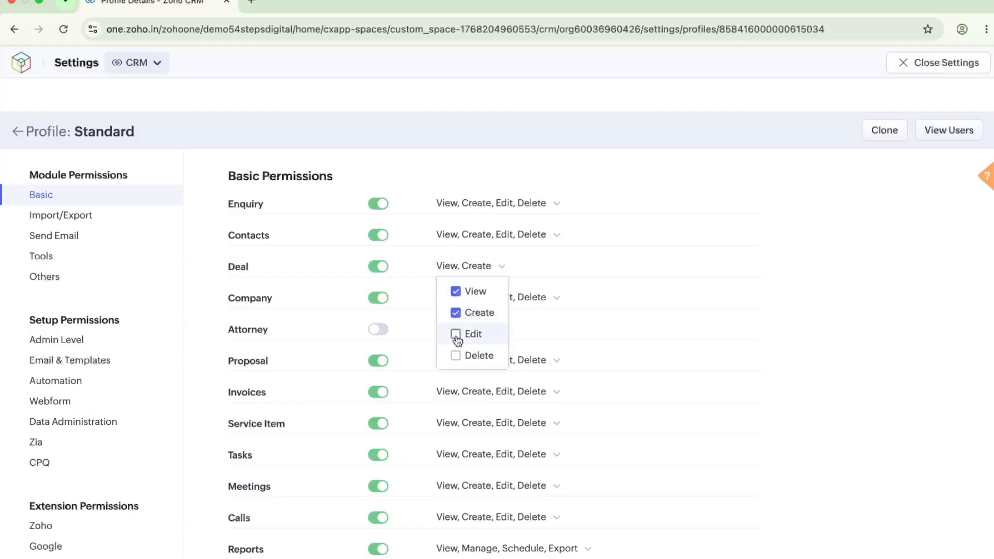
left_click(454, 335)
left_click(456, 357)
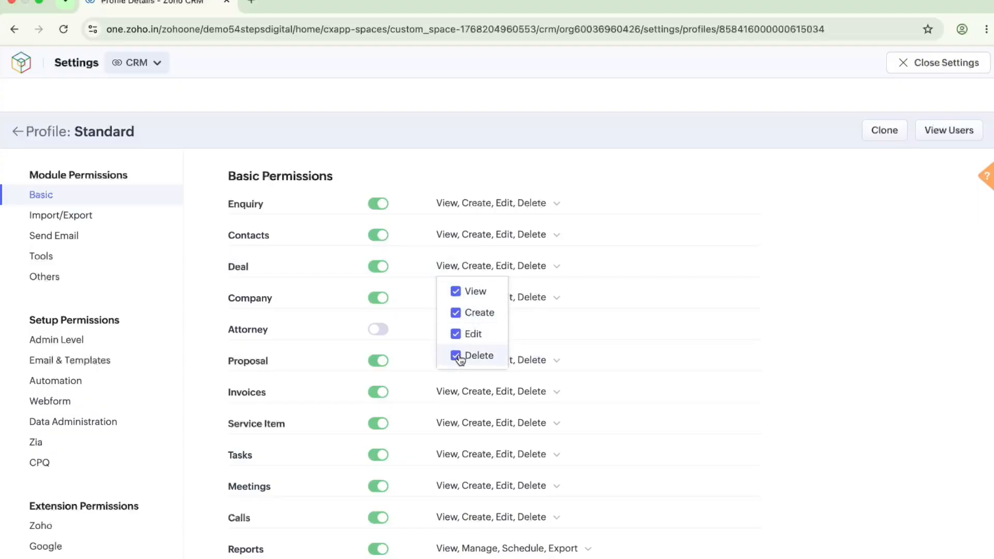
left_click(692, 295)
left_click(883, 259)
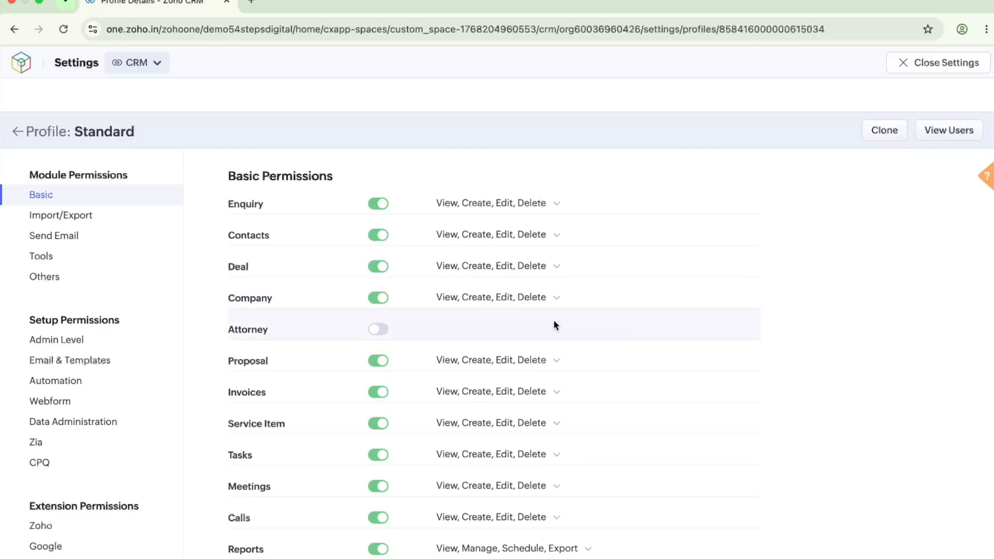
Review the remaining basic permissions, the modules covered by Import Records and the Send Email permissions of the Standard profile
scroll(554, 321, "down", 5)
scroll(554, 326, "down", 3)
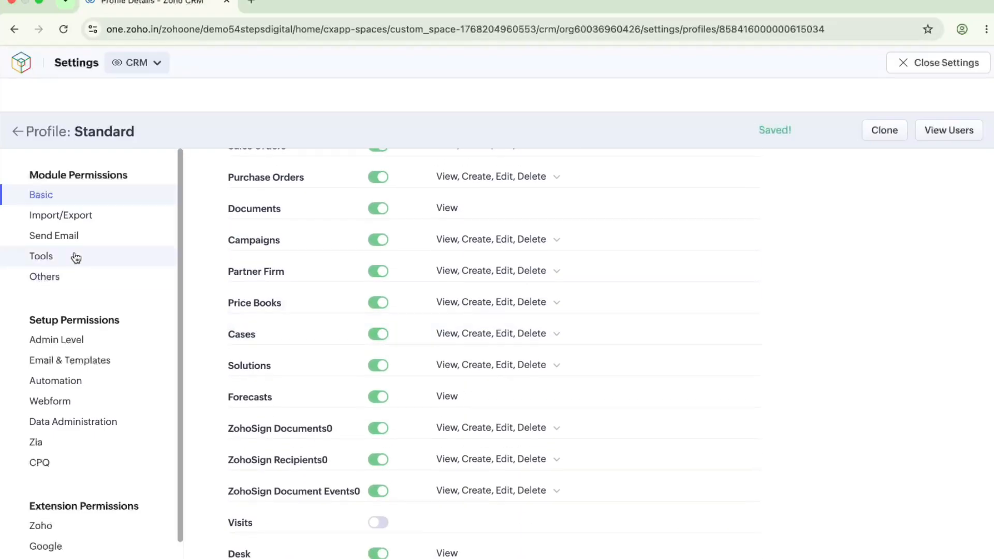
left_click(27, 224)
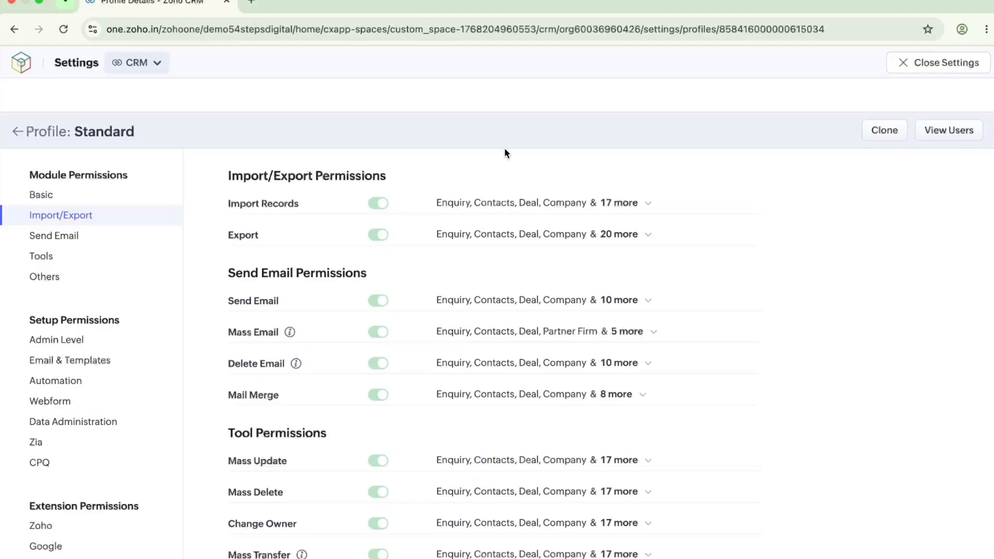
left_click(630, 208)
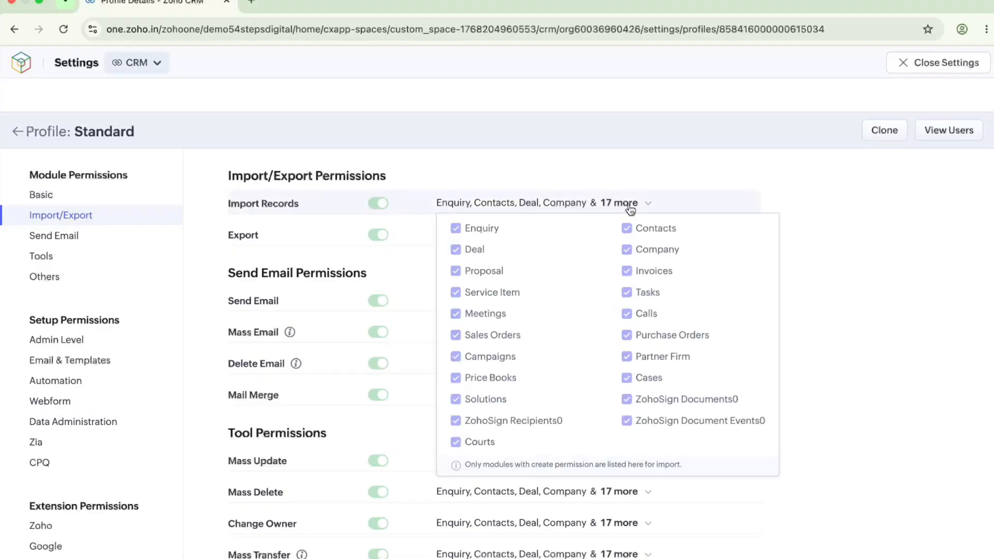
left_click(70, 236)
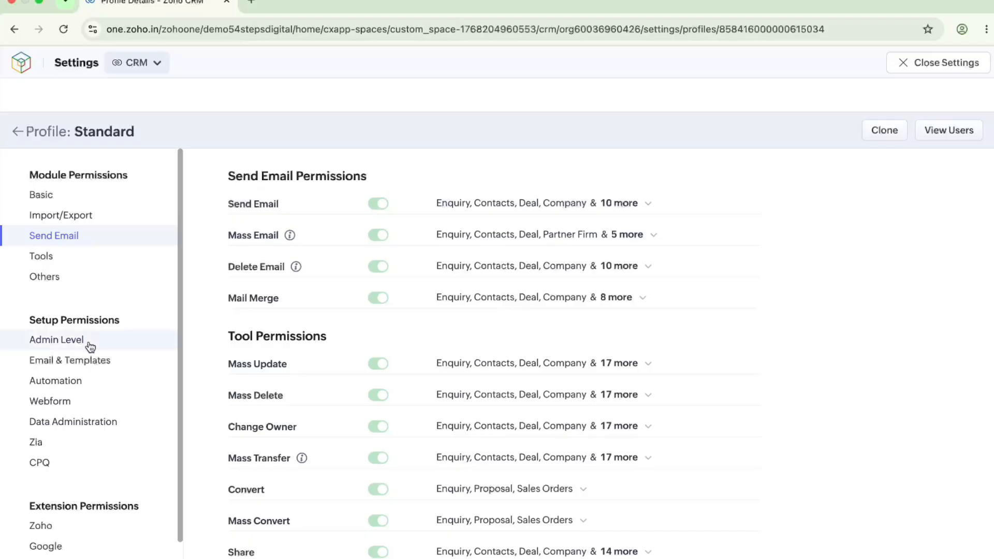
Examine the Standard profile's Zoho extension permissions together with its CPQ and Zia setup permissions
scroll(90, 347, "down", 1)
scroll(91, 347, "down", 5)
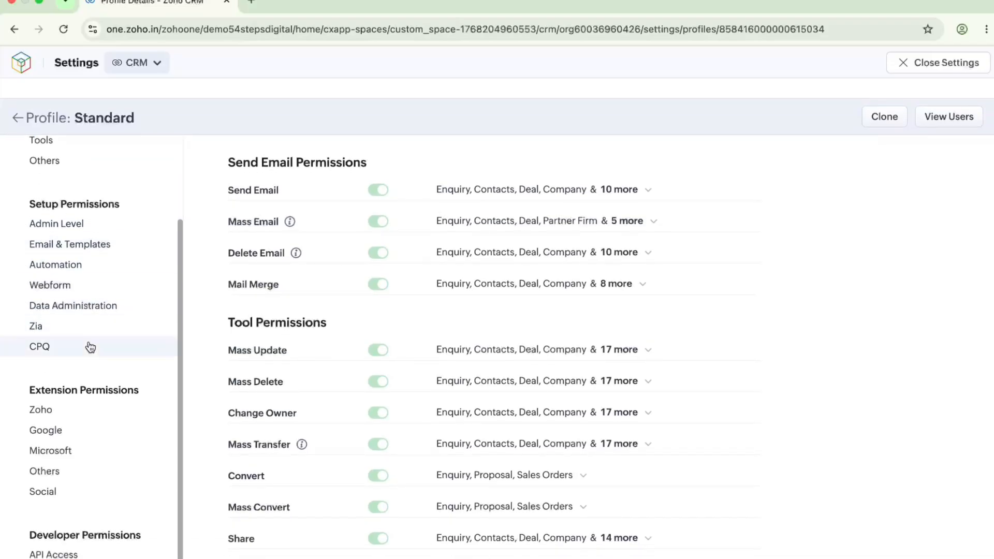
left_click(46, 419)
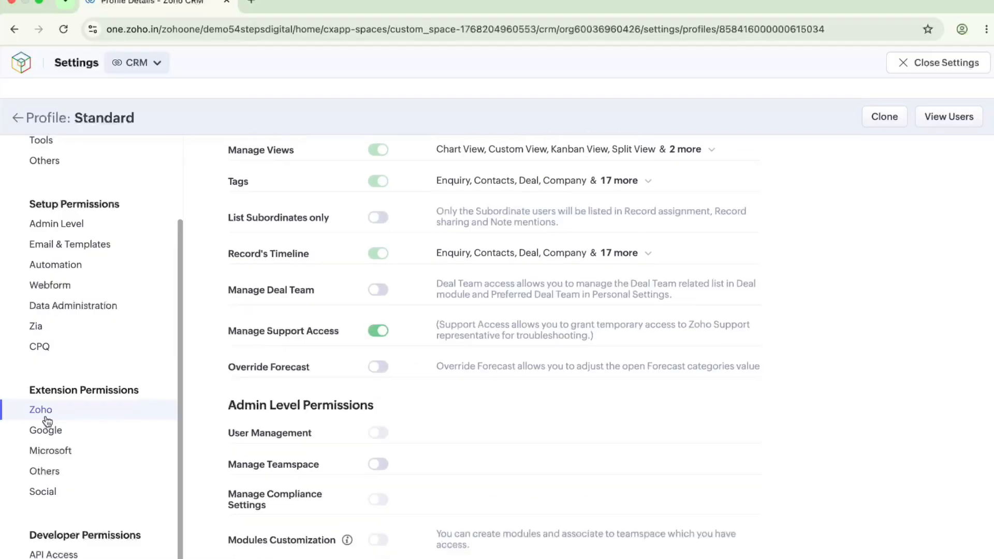
scroll(376, 256, "up", 6)
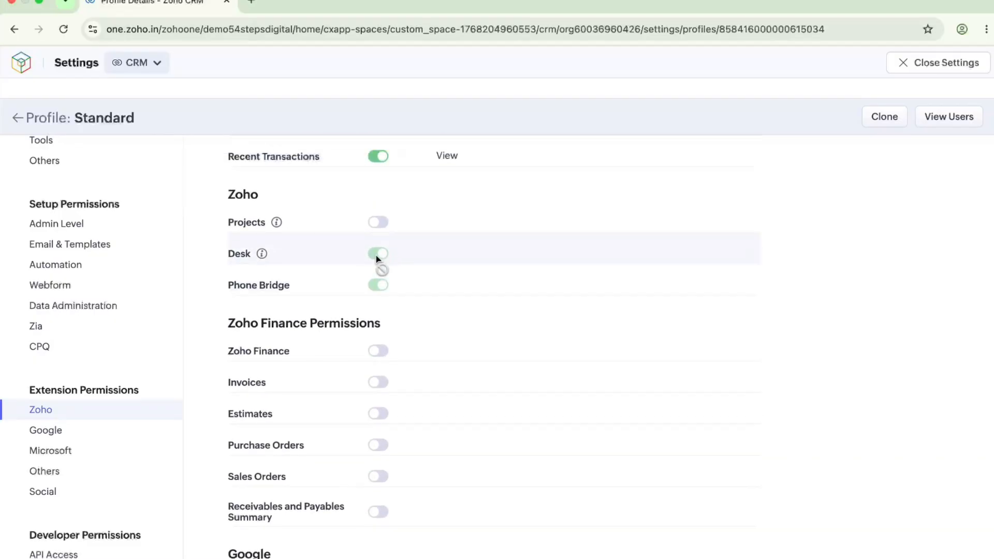
scroll(376, 256, "up", 2)
scroll(375, 254, "down", 1)
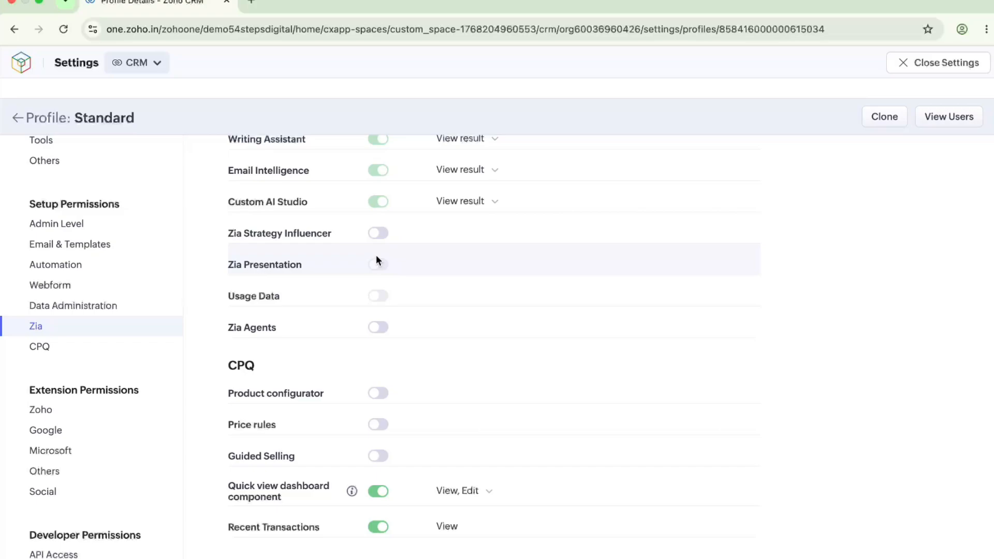
scroll(375, 256, "up", 1)
scroll(375, 256, "down", 5)
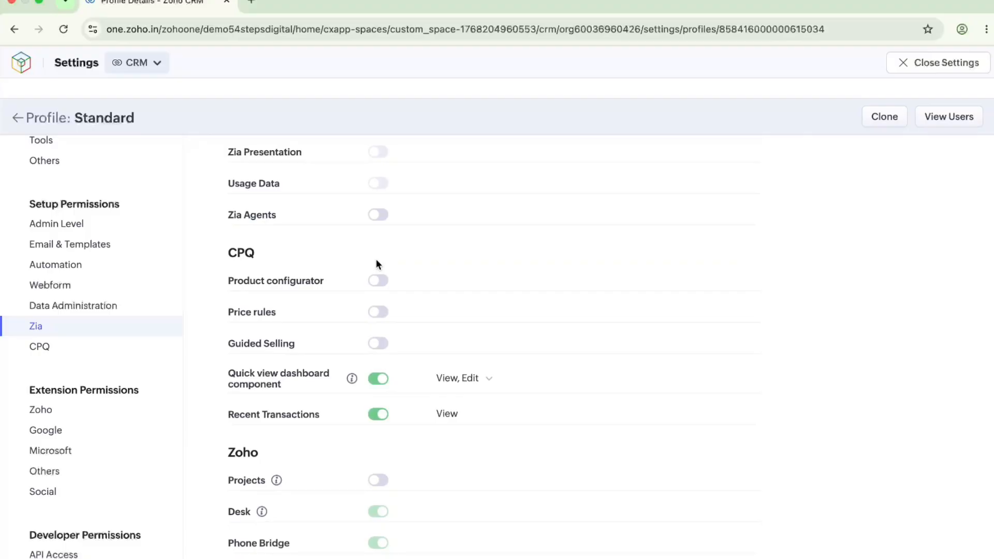
scroll(376, 259, "up", 12)
scroll(376, 266, "up", 15)
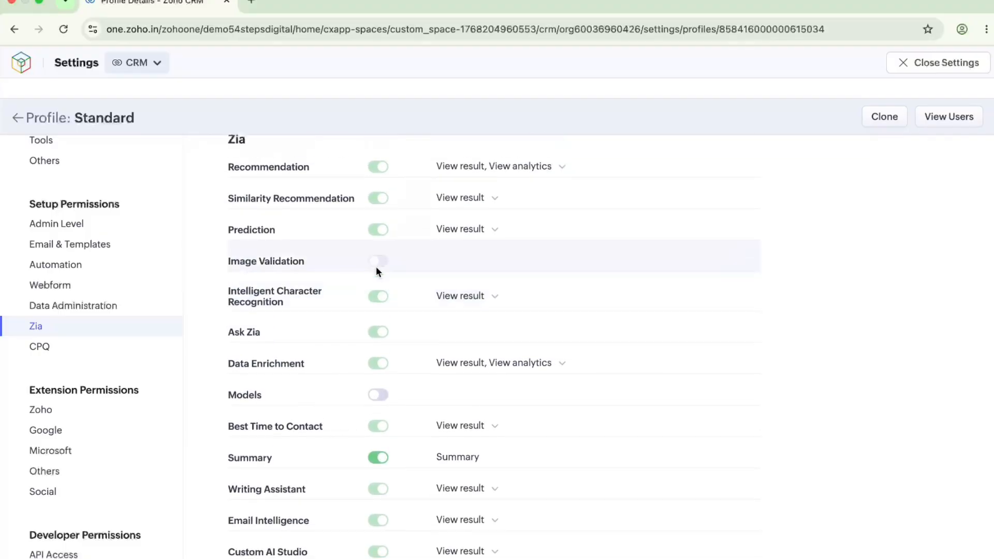
Turn the Assignment Rules & Threshold automation permission off and back on
scroll(376, 274, "down", 1)
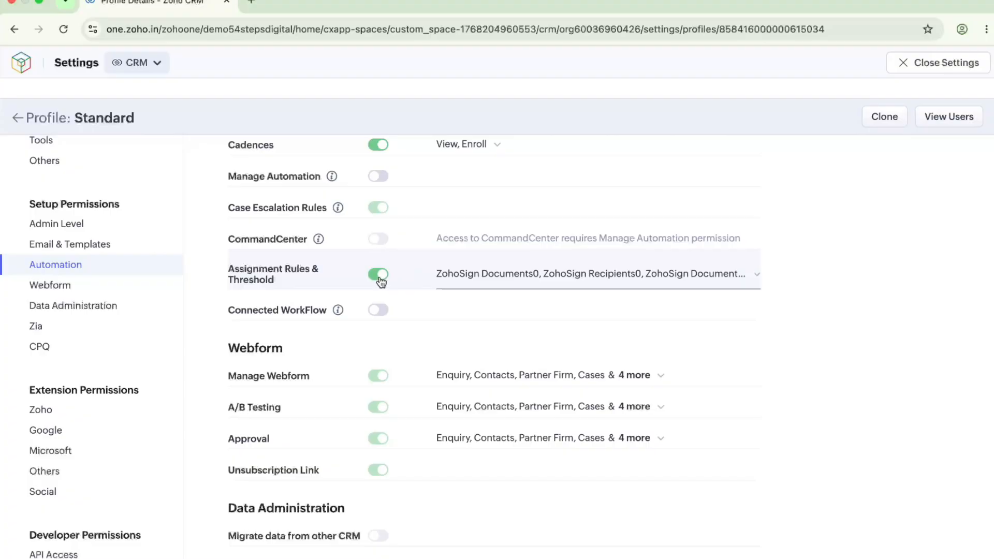
left_click(381, 279)
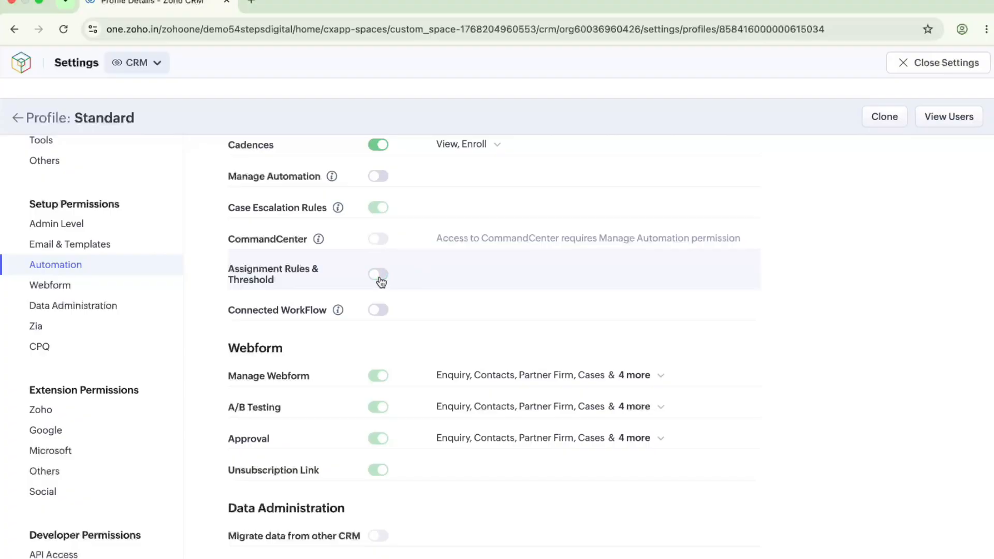
left_click(380, 280)
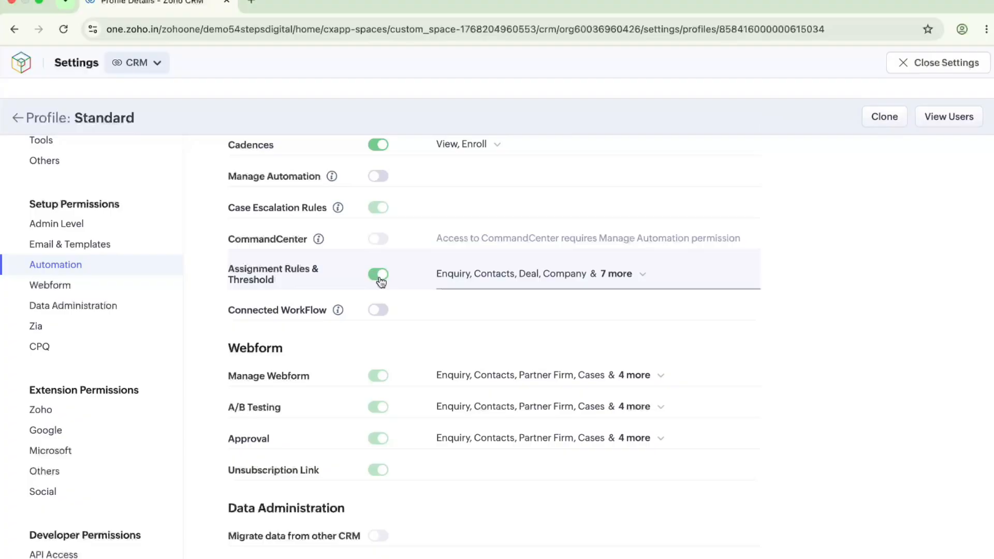
Review the Other Permissions and Admin Level Permissions, and read the note on which permissions of this system-defined profile are modifiable
scroll(381, 281, "up", 15)
scroll(380, 282, "up", 5)
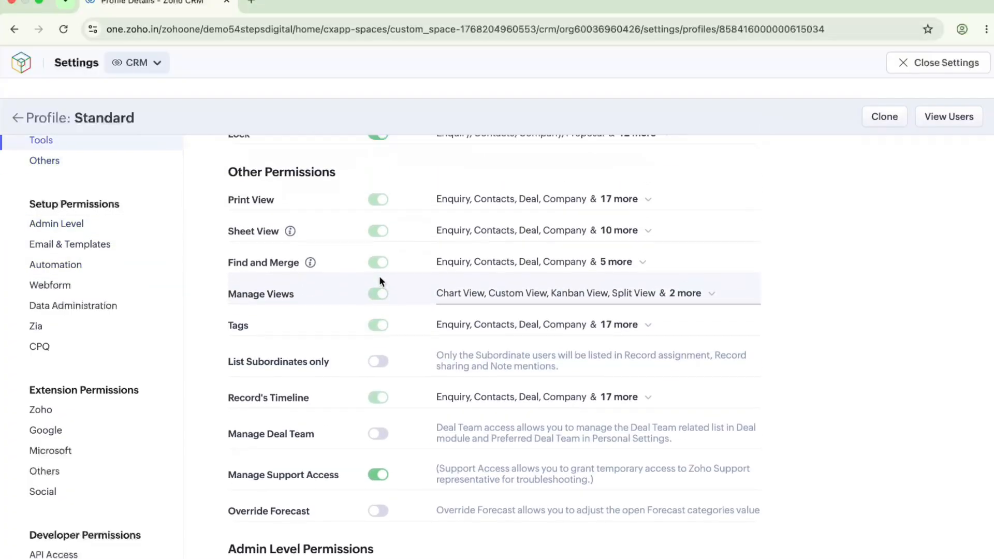
scroll(379, 279, "down", 5)
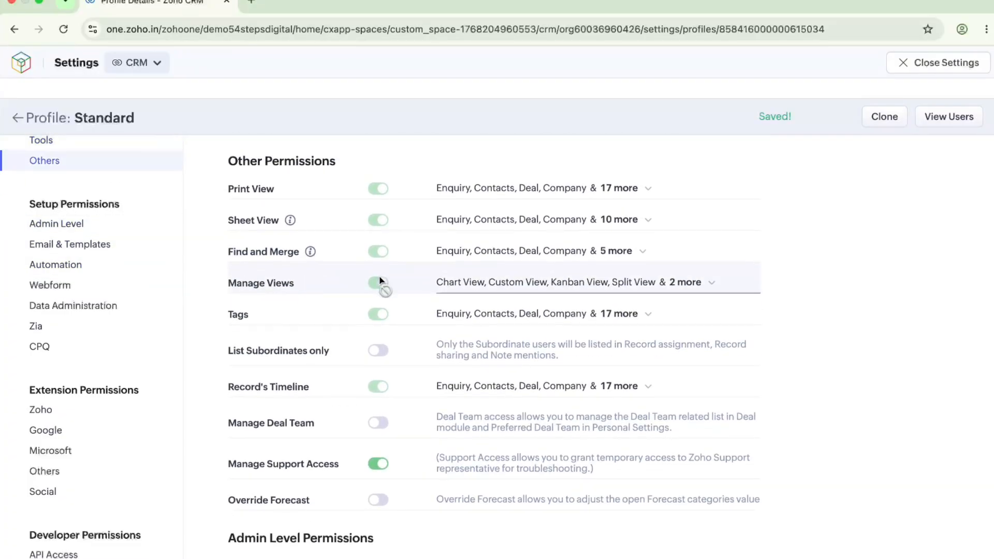
scroll(380, 278, "down", 3)
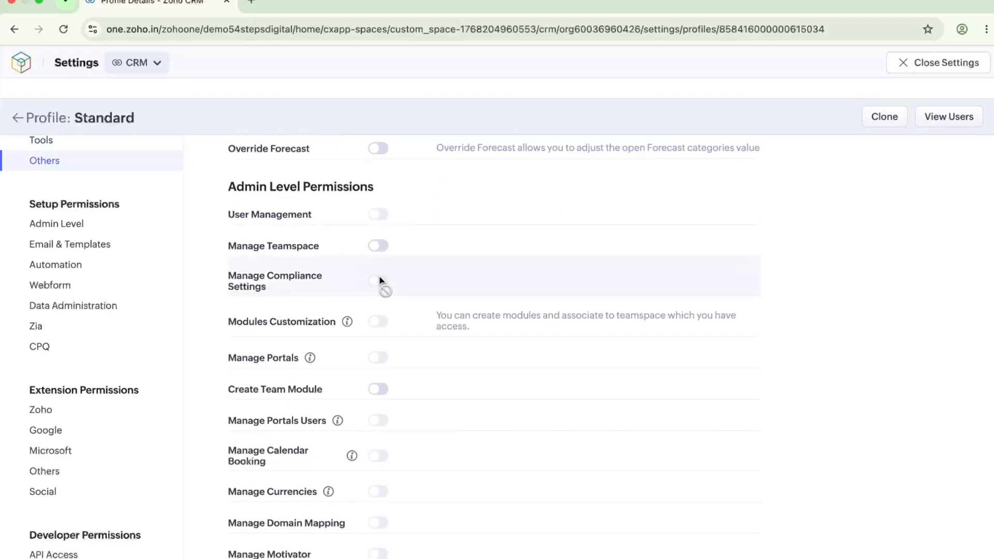
scroll(380, 280, "up", 10)
scroll(380, 280, "up", 10)
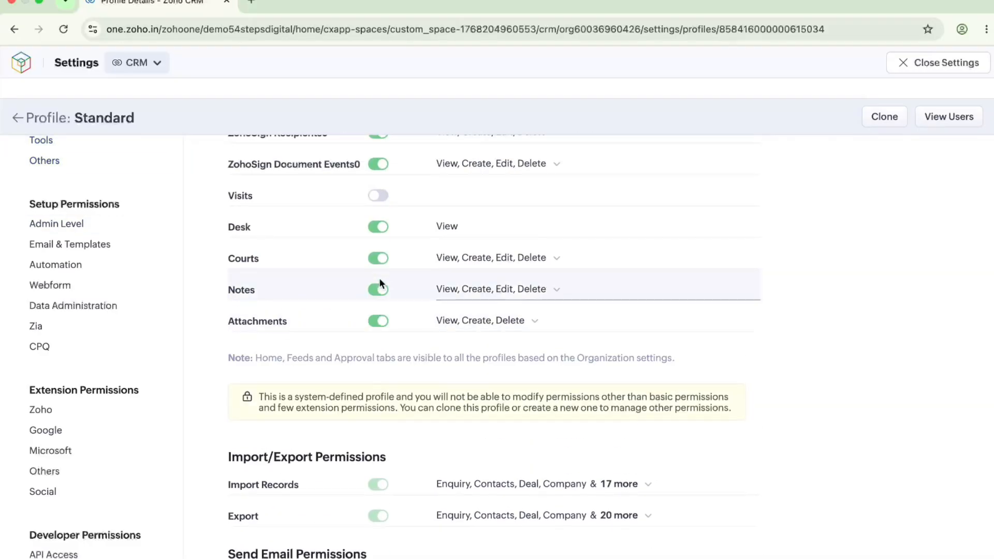
Close the profile settings, go to Roles and Sharing in the CRM setup and open a blank new role form
left_click(920, 64)
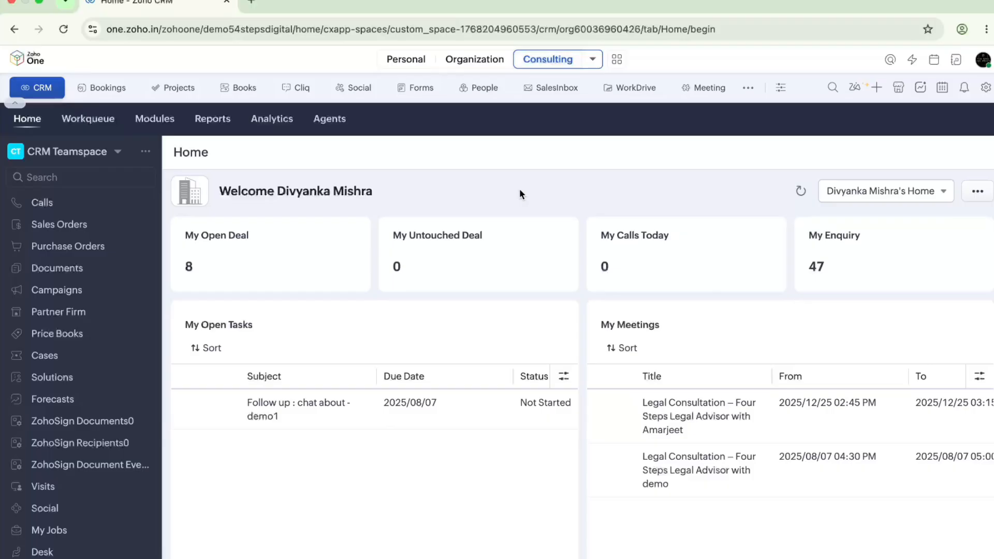
left_click(985, 89)
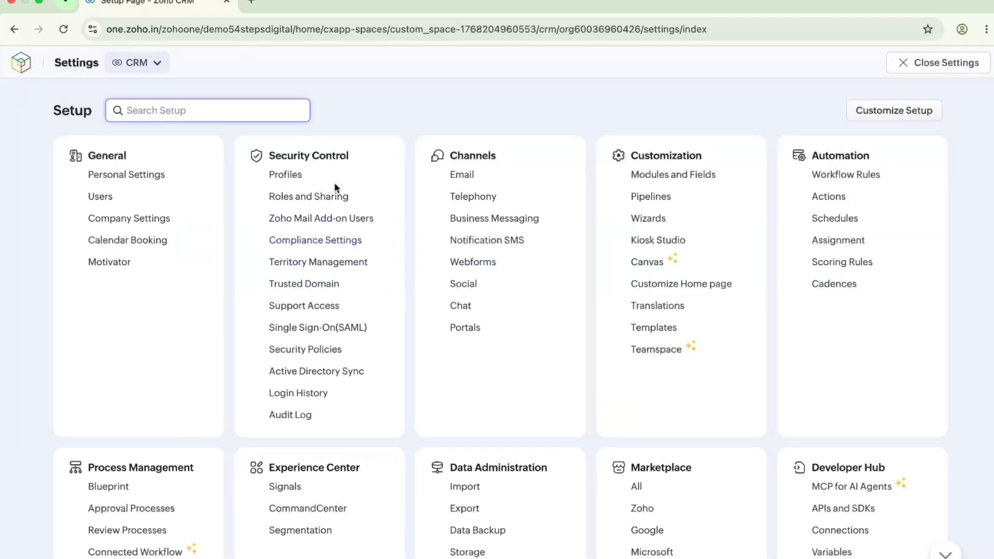
left_click(309, 199)
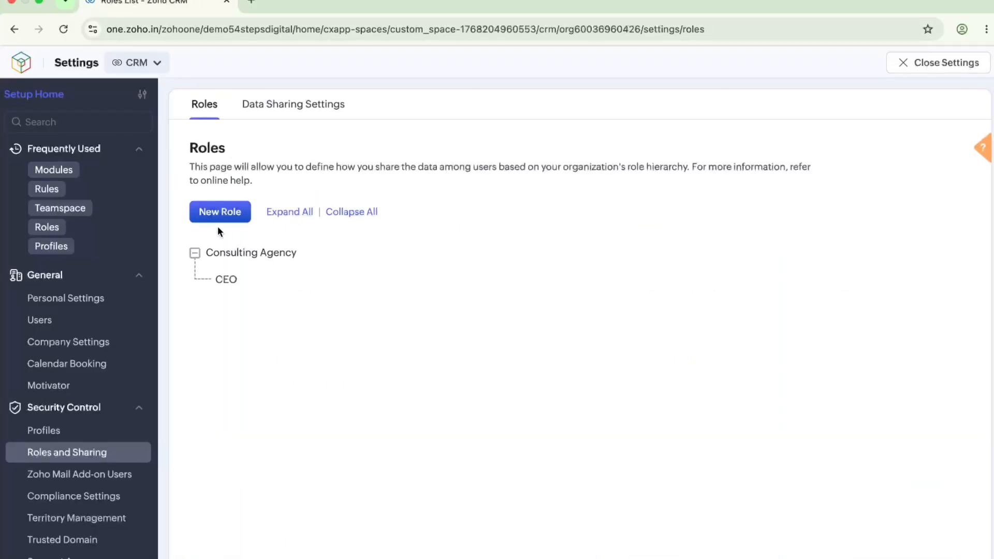
mouse_move(233, 283)
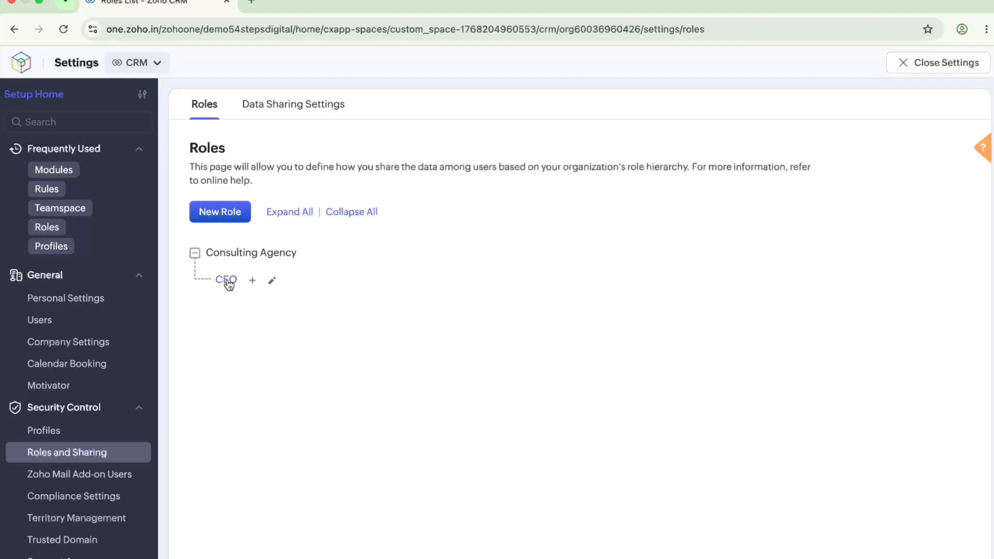
left_click(222, 212)
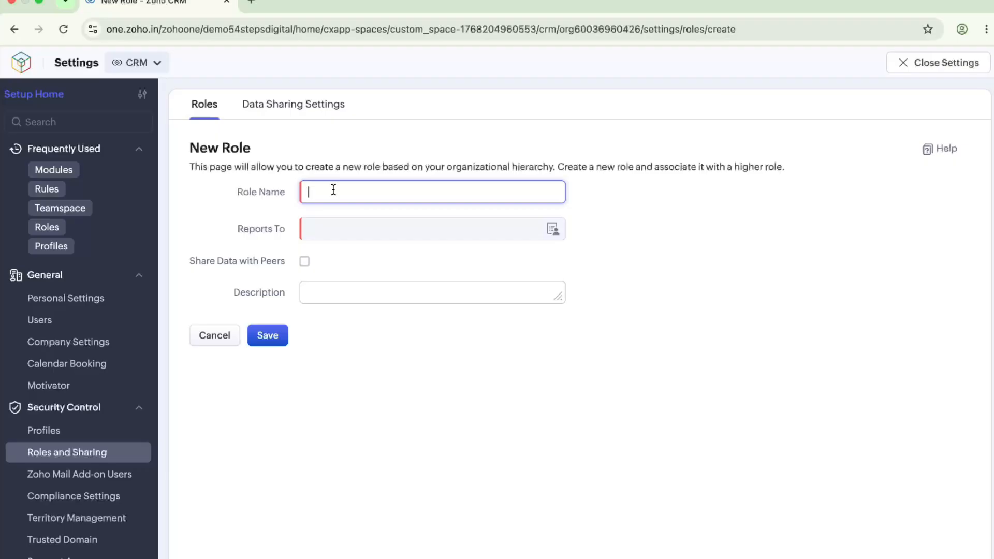
Create a role named Director that reports to the CEO, save it and return to the roles list
type("d")
key("BackSpace")
type("Director")
left_click(321, 226)
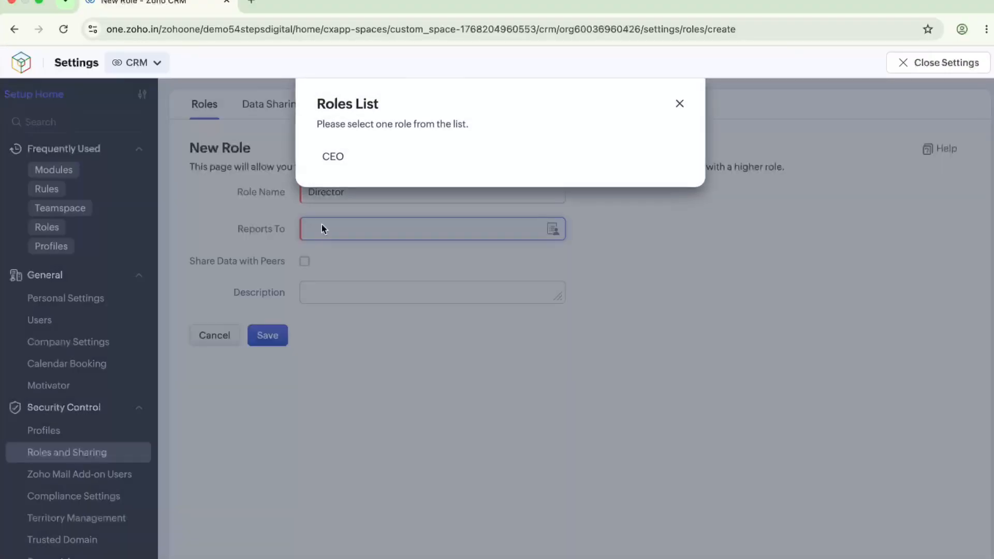
left_click(333, 158)
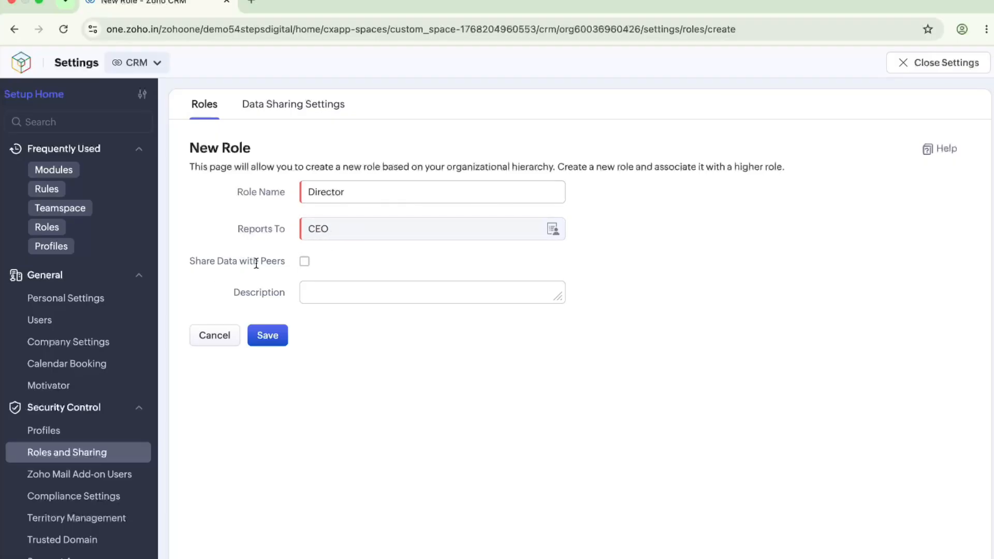
left_click(320, 295)
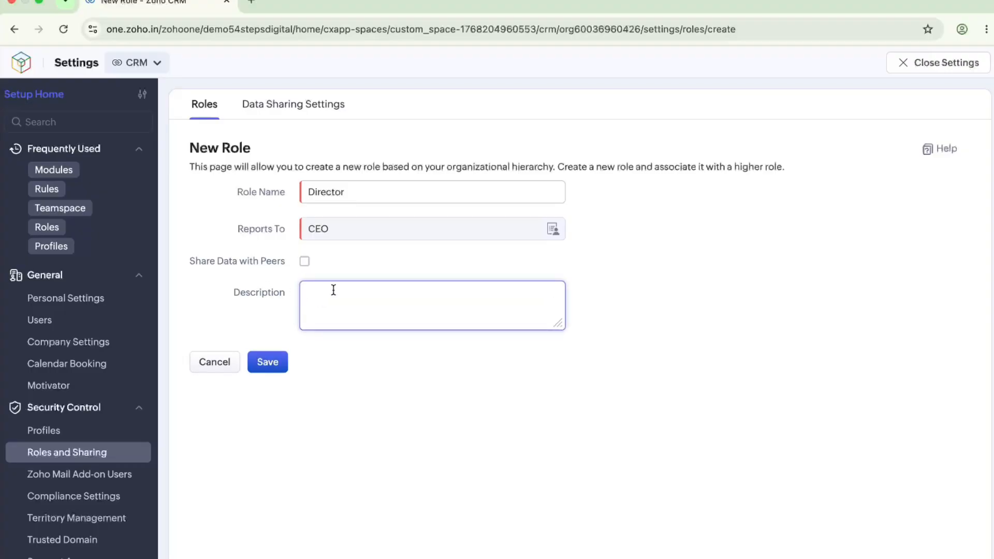
left_click(272, 362)
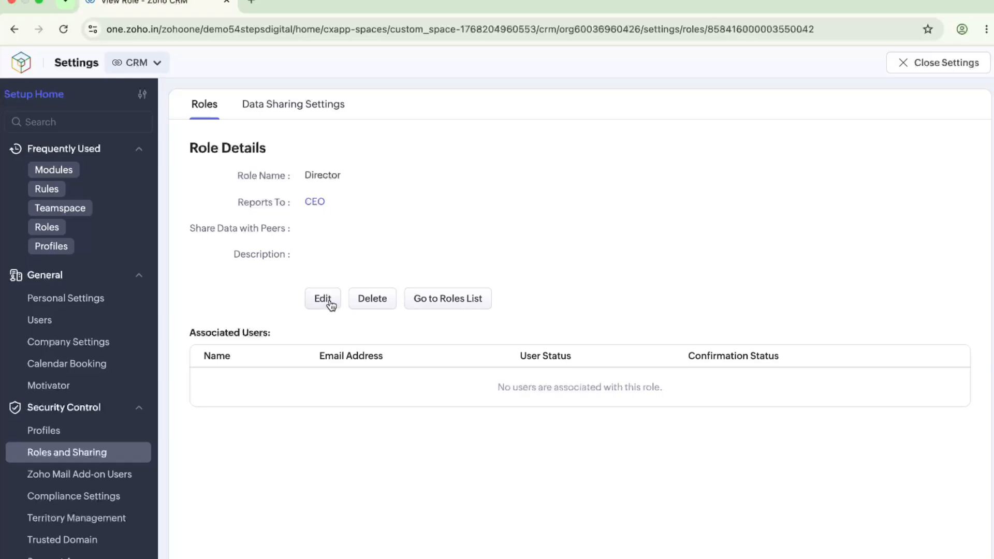
left_click(443, 302)
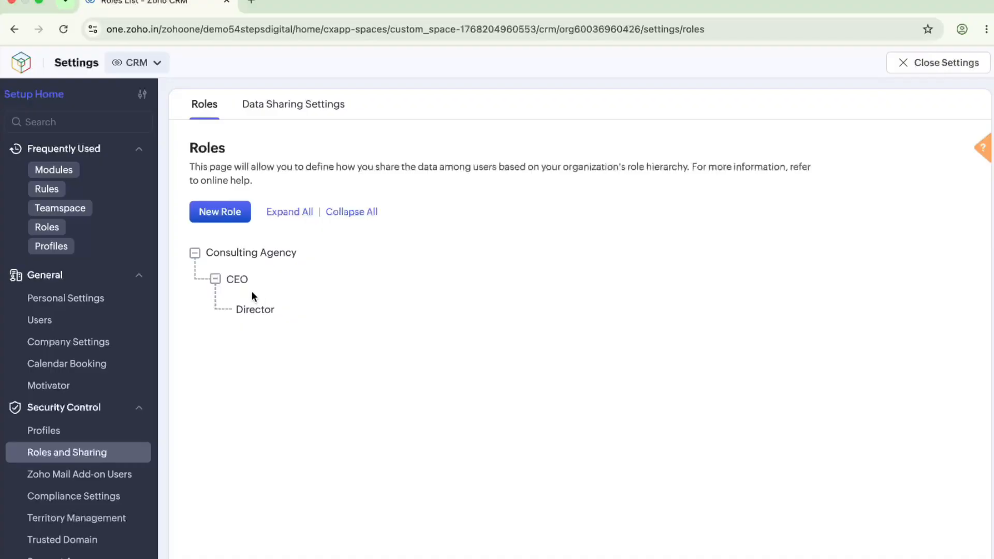
Create a role named Manager that reports to the Director, save it and return to the roles list
mouse_move(245, 283)
left_click(217, 221)
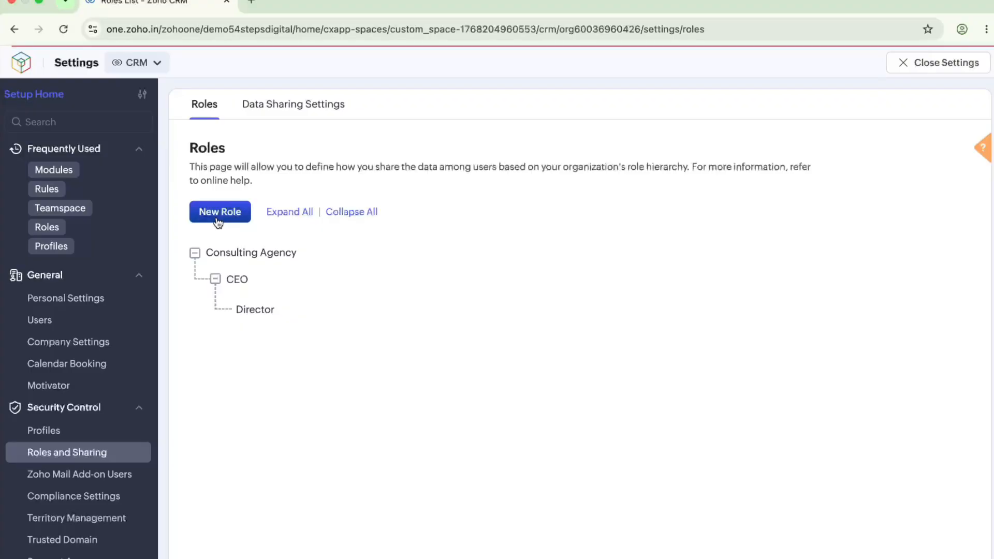
left_click(370, 191)
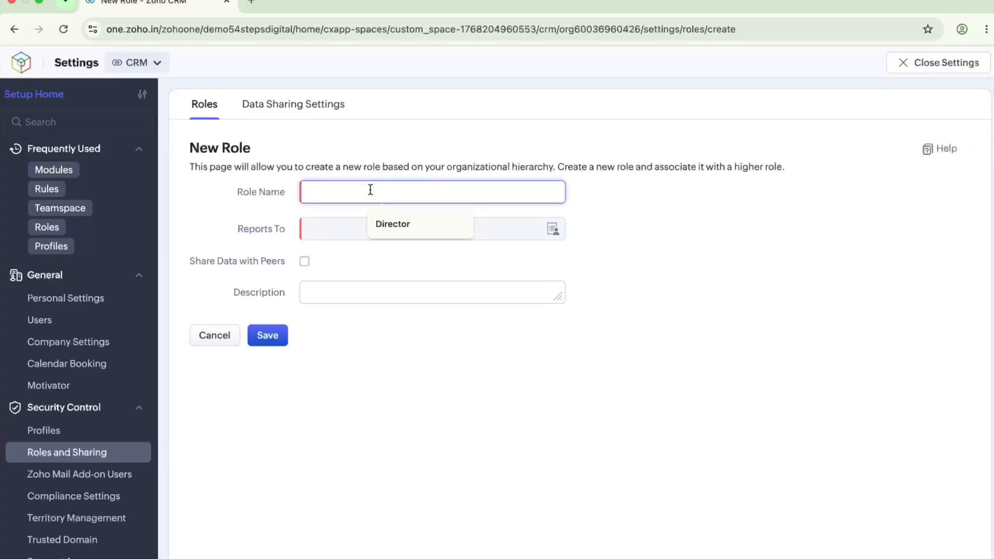
type("Manager")
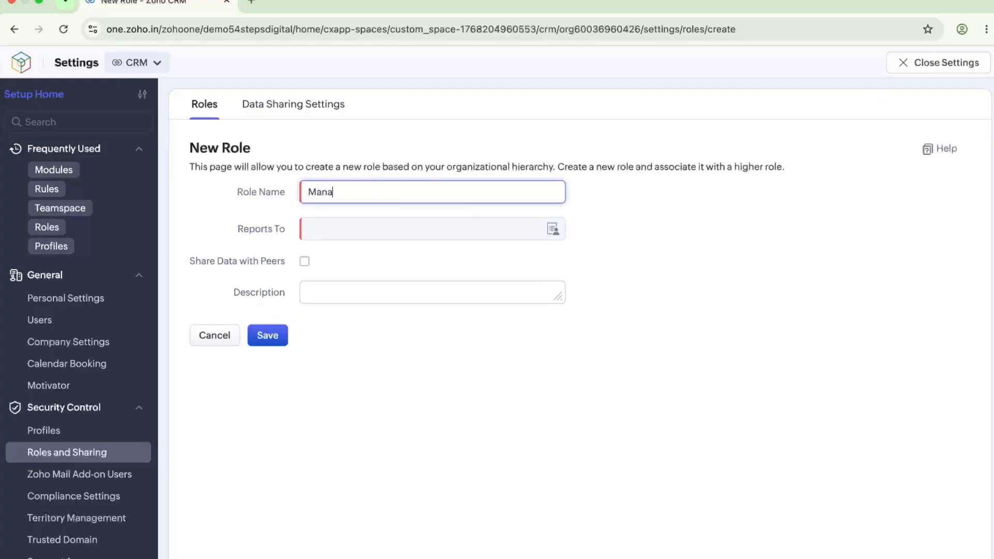
left_click(359, 229)
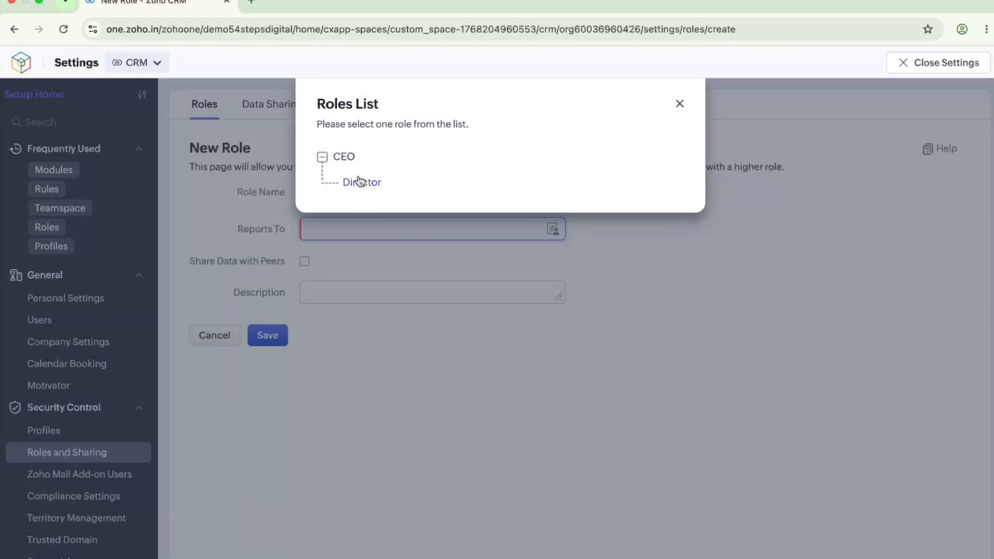
left_click(360, 182)
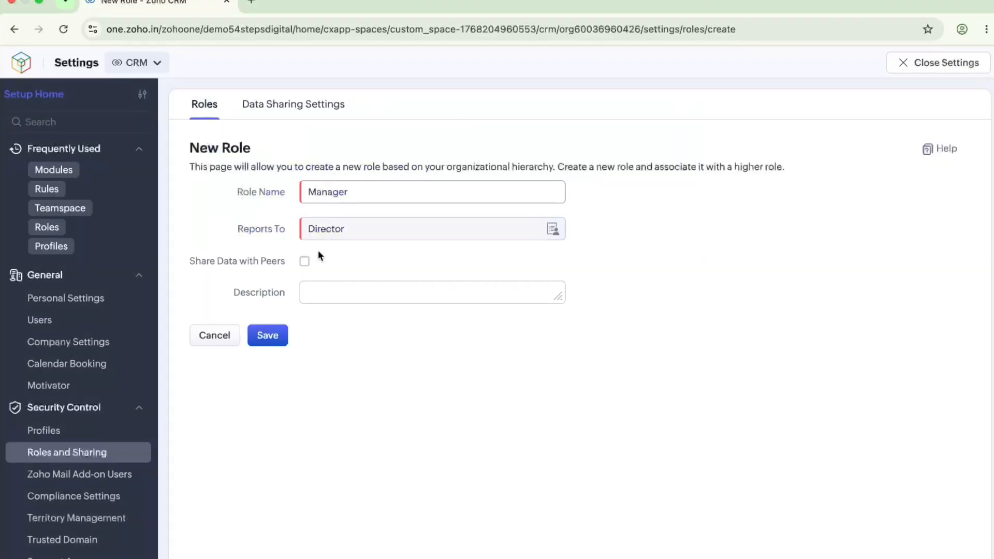
left_click(265, 338)
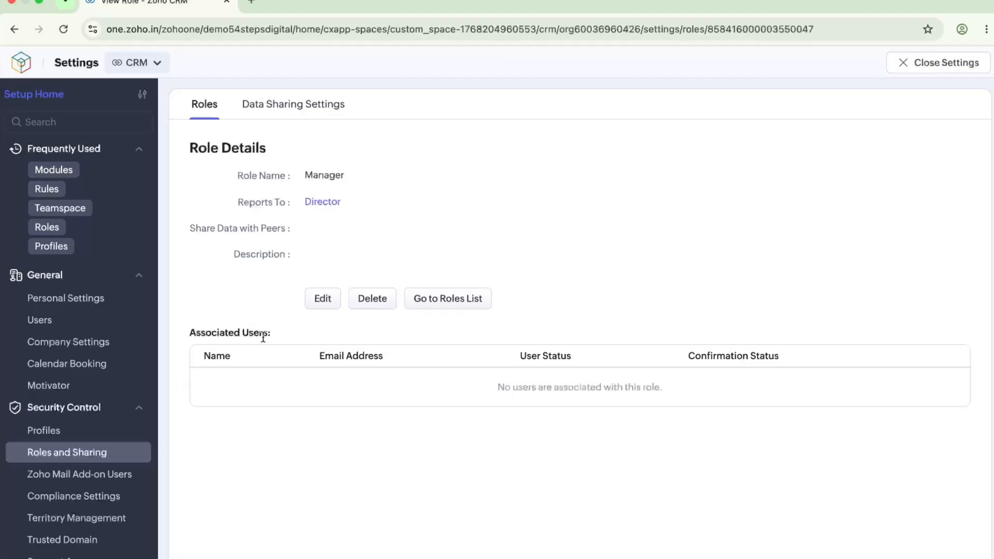
left_click(441, 298)
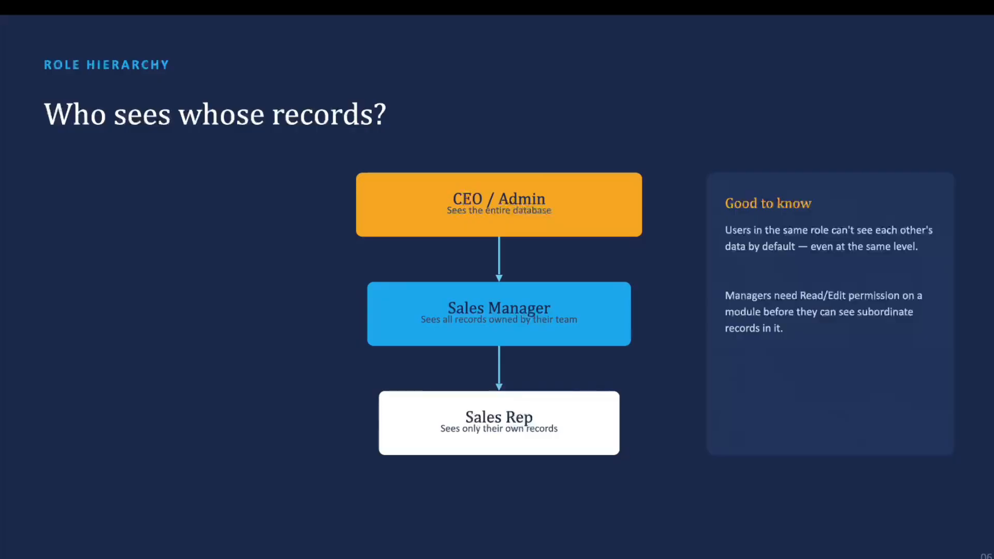
key("Right")
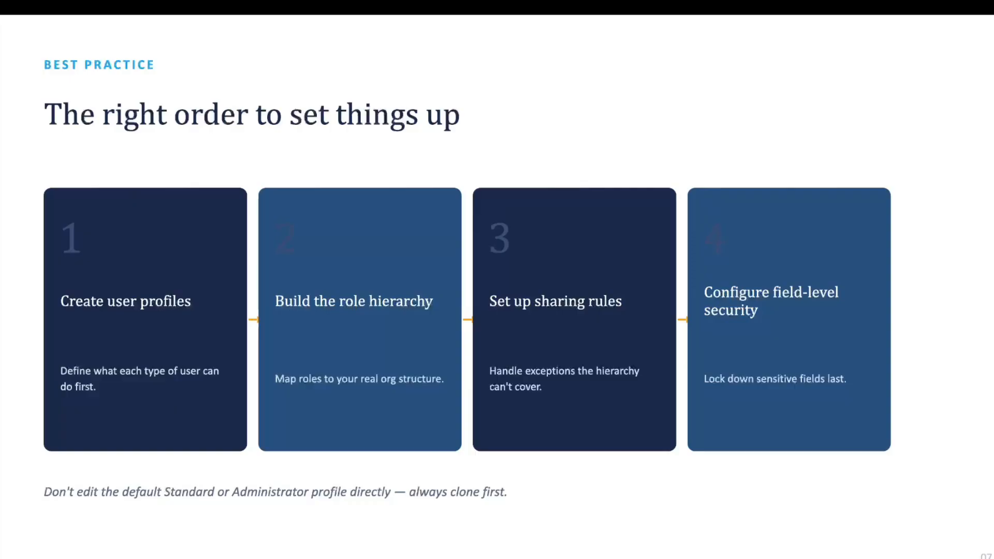
key("Right")
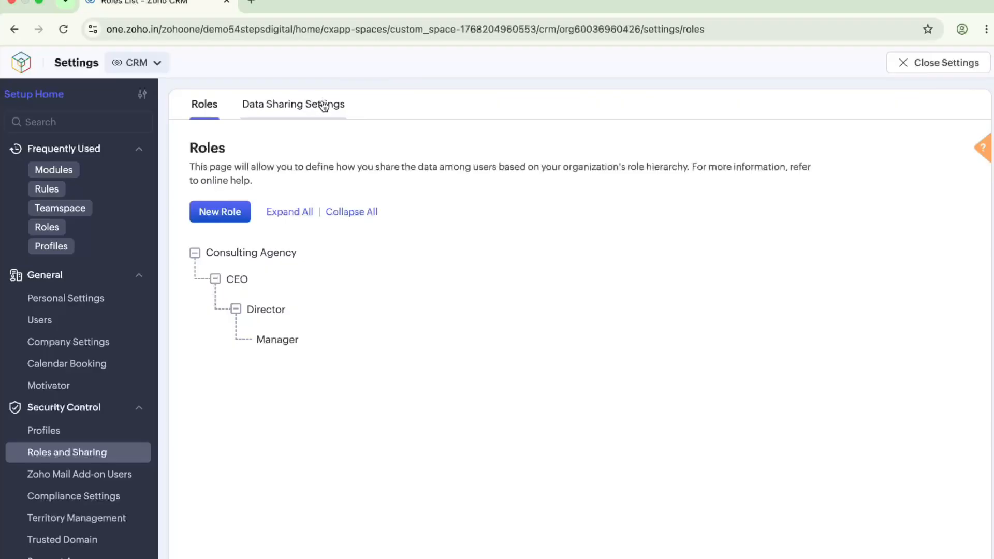
Review the default organization permissions for all modules in the data sharing settings, including the access options available for Enquiry
left_click(296, 114)
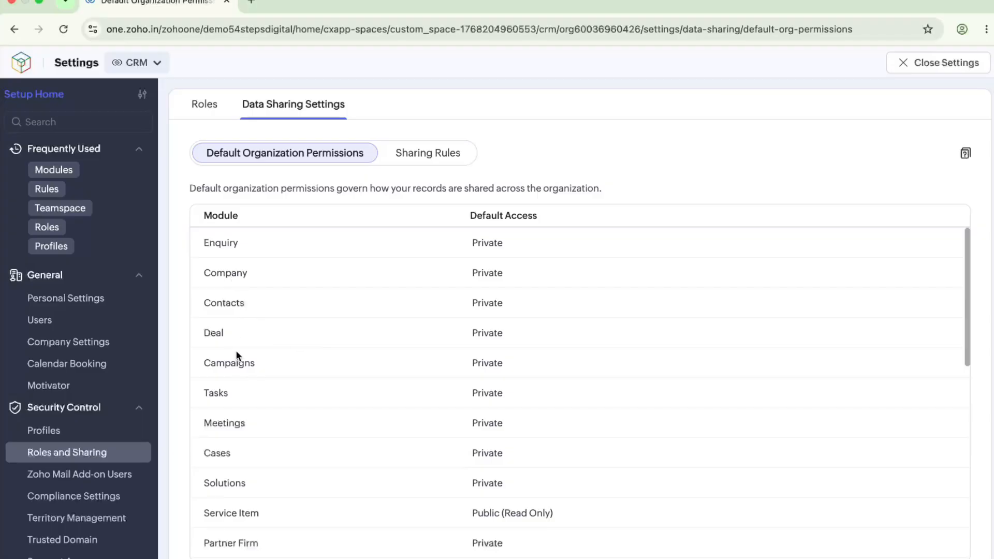
scroll(236, 349, "down", 5)
scroll(236, 350, "up", 5)
left_click(494, 246)
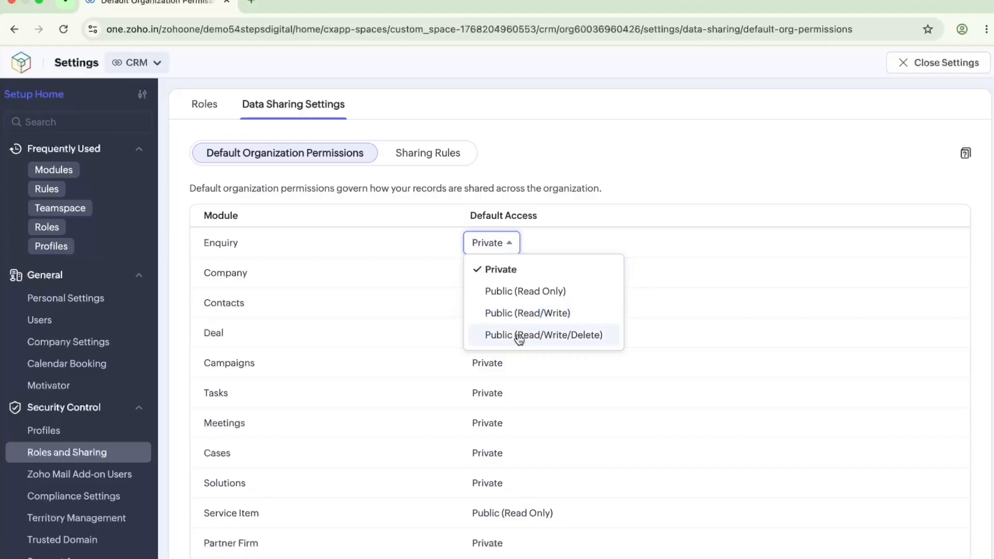
left_click(654, 272)
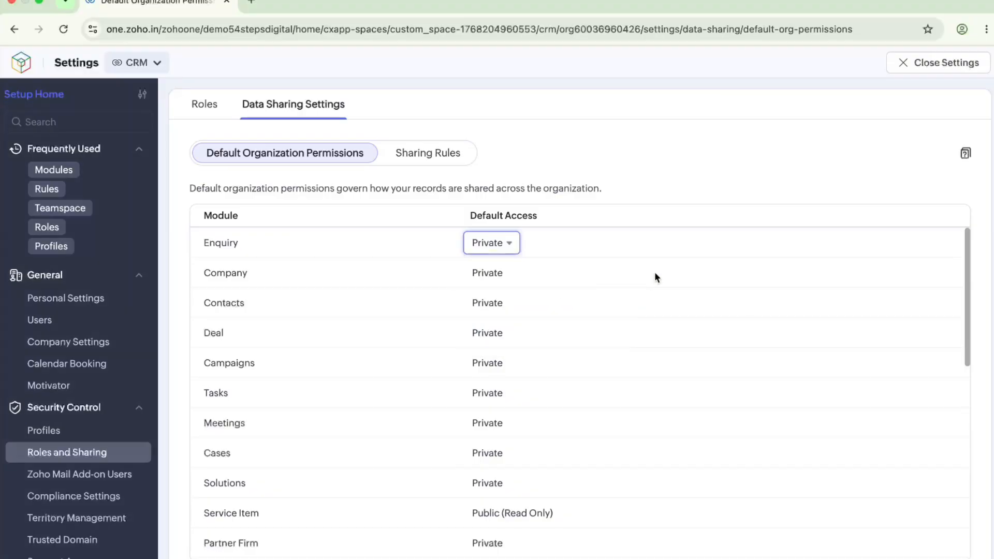
scroll(496, 334, "down", 4)
scroll(497, 332, "down", 5)
scroll(496, 331, "up", 10)
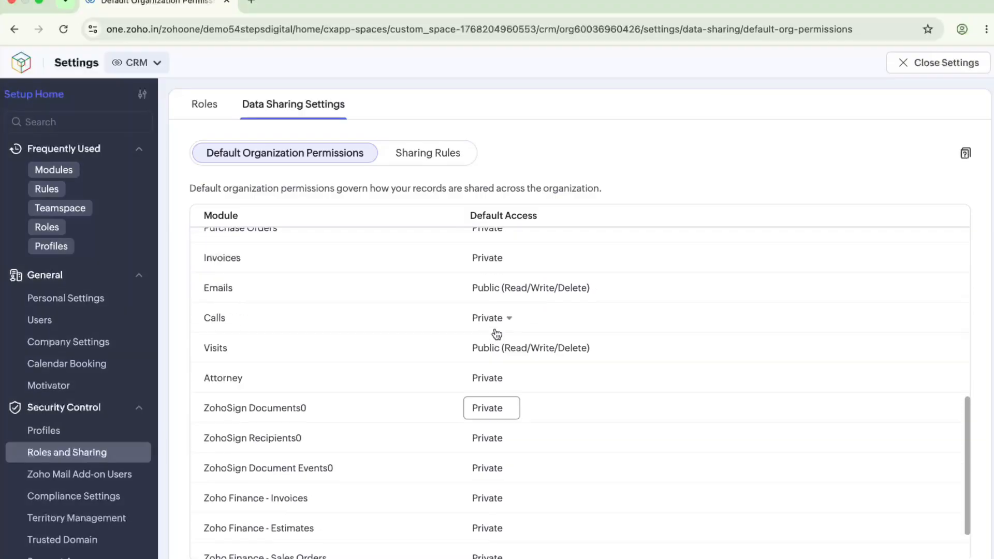
Start a new sharing rule for the Enquiry module in the data sharing settings
left_click(425, 155)
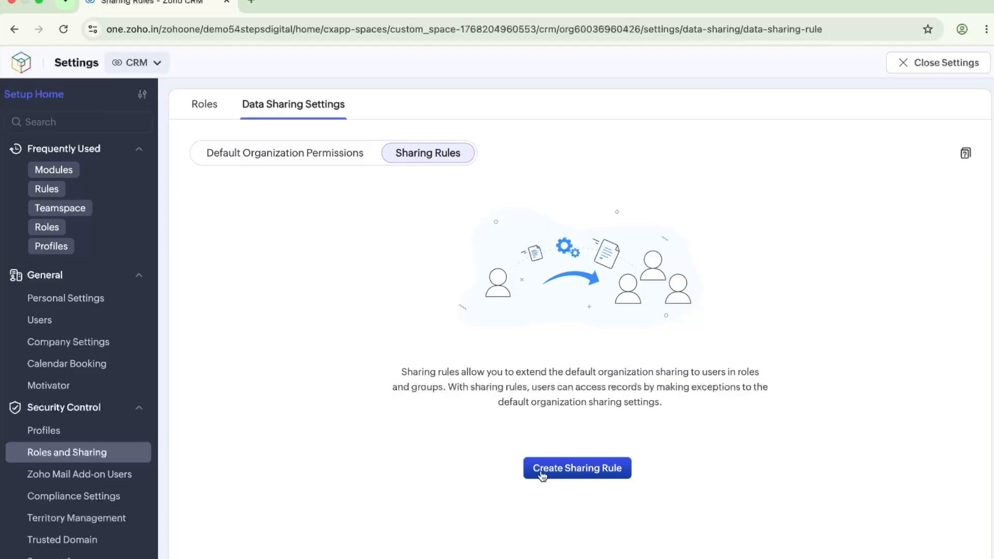
left_click(588, 469)
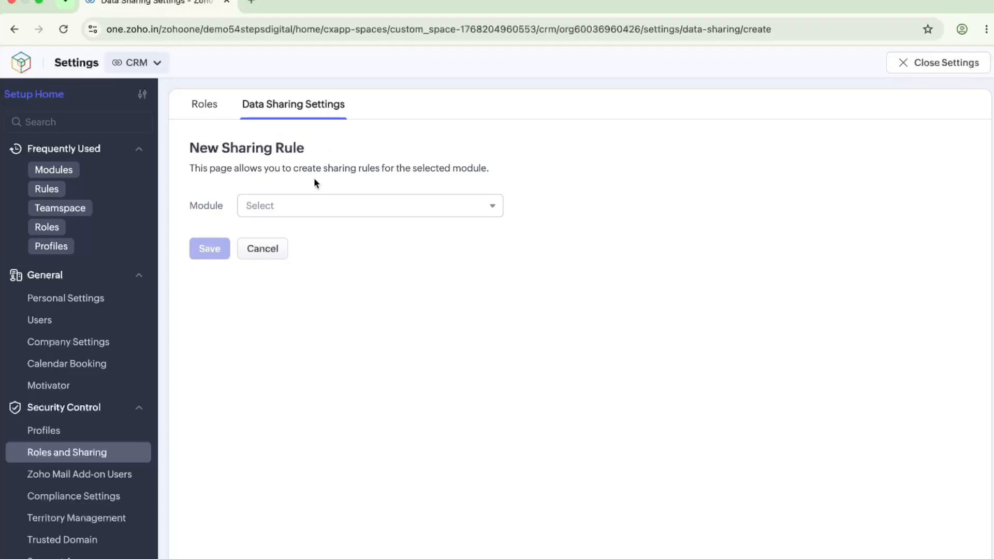
left_click(286, 207)
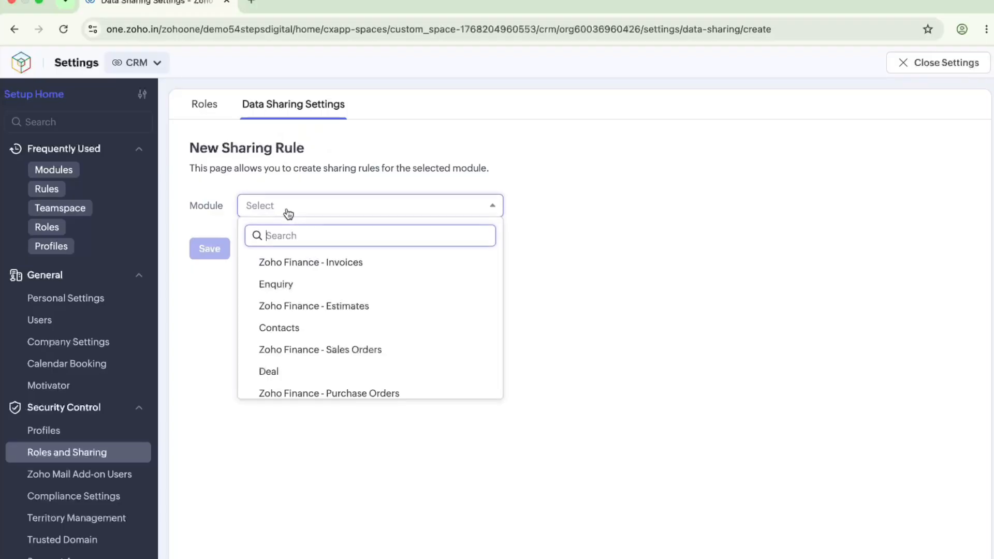
left_click(279, 283)
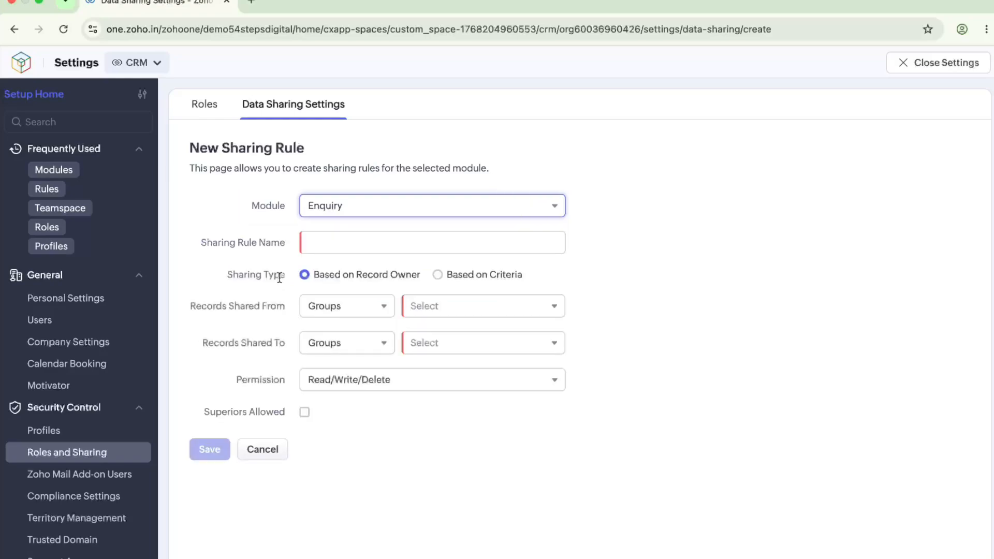
Name the sharing rule "Assign the lead on the basis of city"
left_click(337, 245)
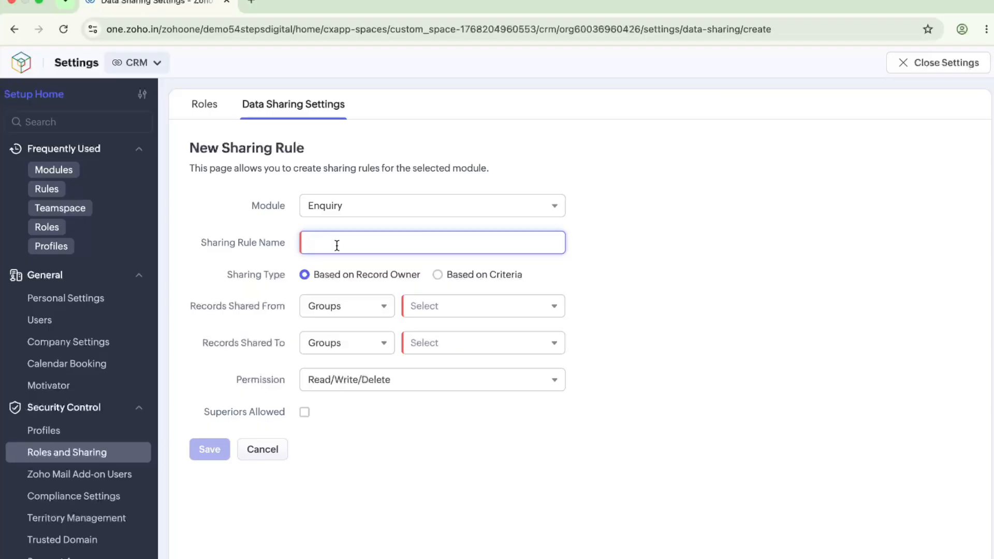
type("Ass")
type("ign ")
type("the l")
type("ead")
key("BackSpace")
type("d on the basis of")
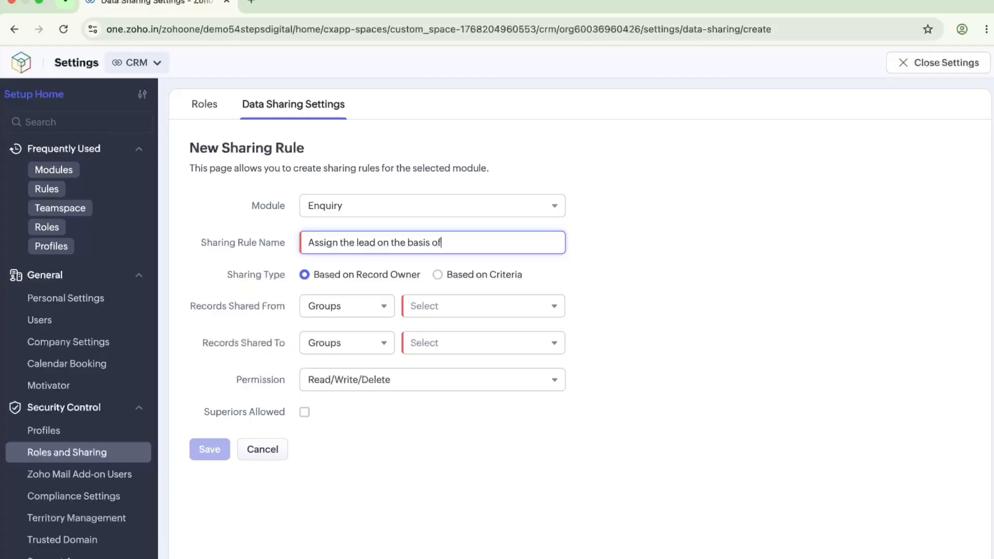
type(" city")
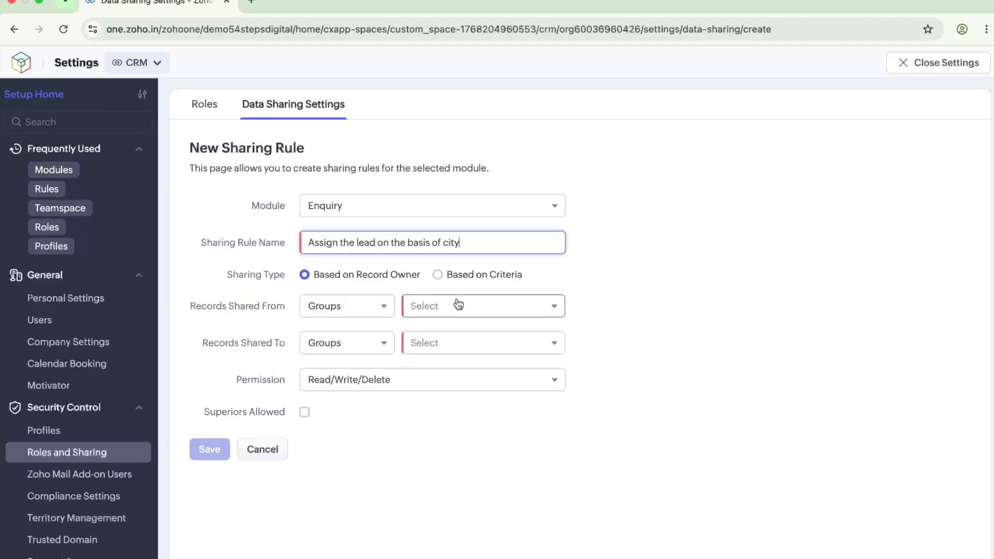
Base the sharing type on criteria and set the condition to City is Delhi
left_click(437, 274)
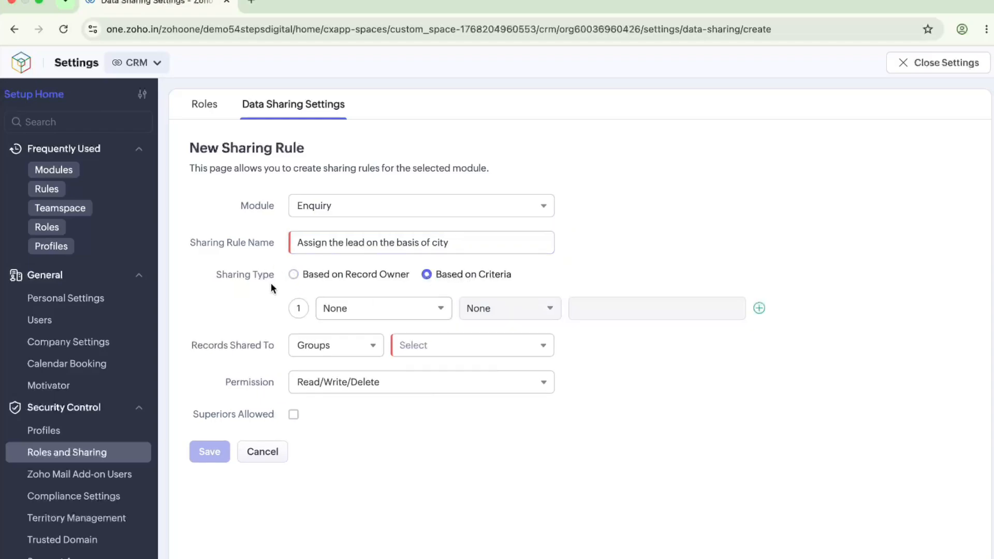
left_click(398, 308)
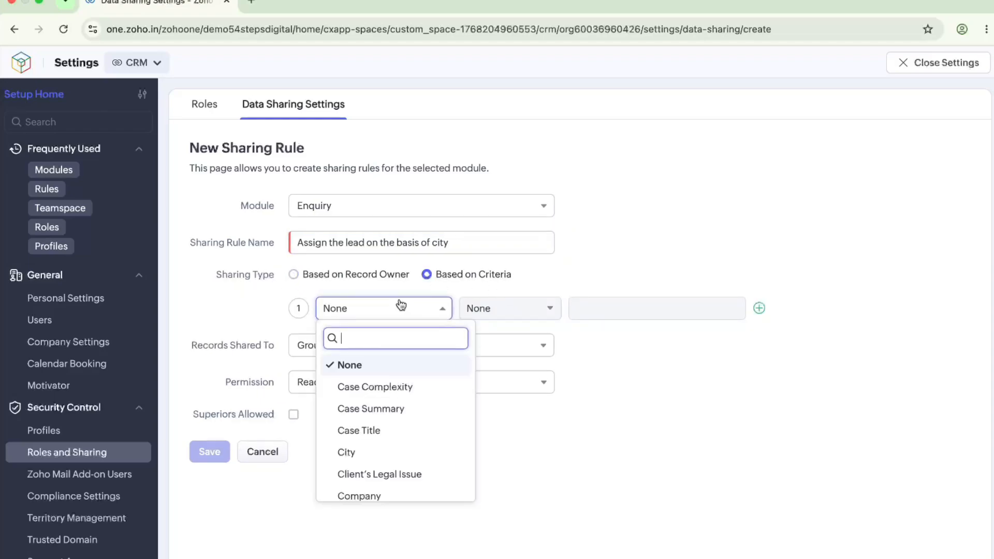
left_click(395, 453)
left_click(537, 308)
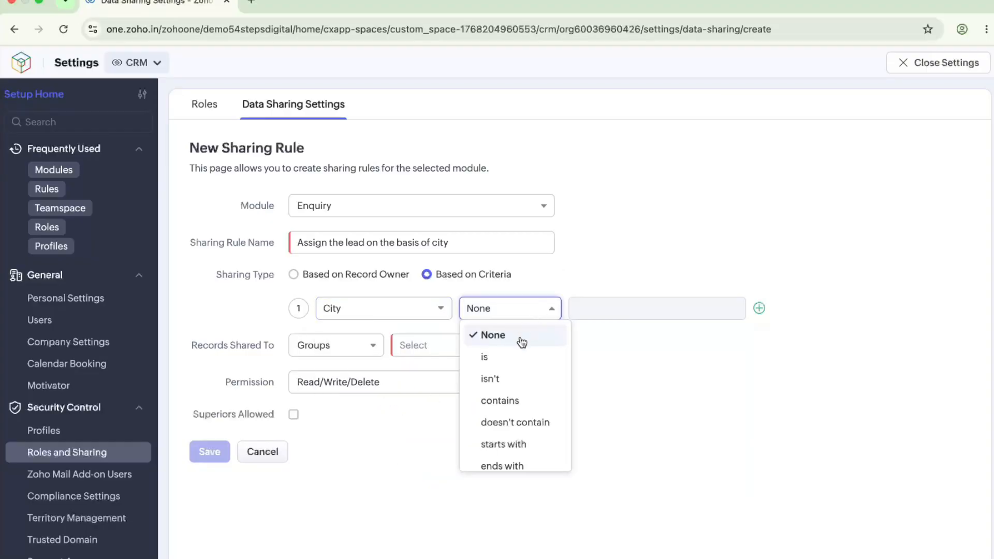
left_click(517, 357)
left_click(627, 307)
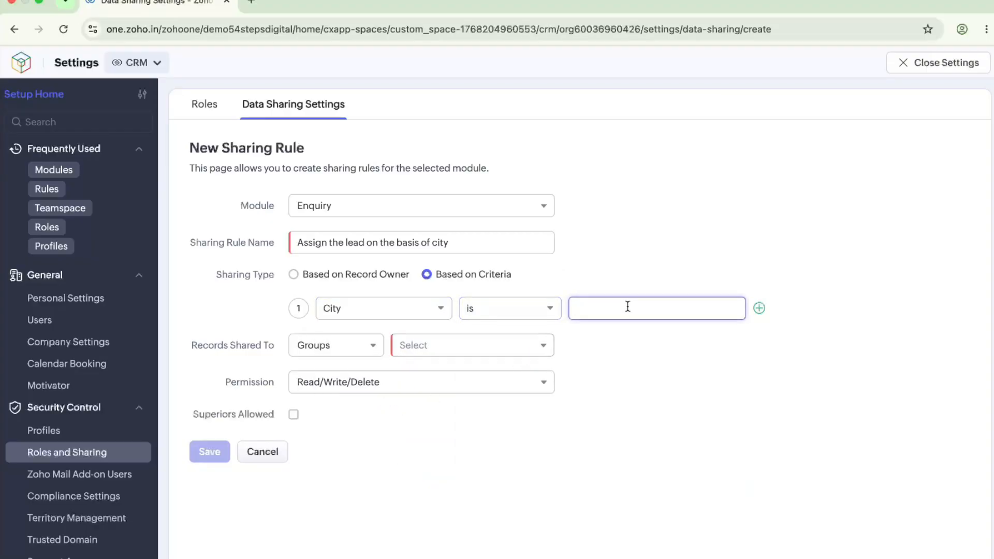
type("Delhi")
Share the matching records with the Manager role, keep the Read/Write/Delete permission and save the sharing rule
left_click(326, 348)
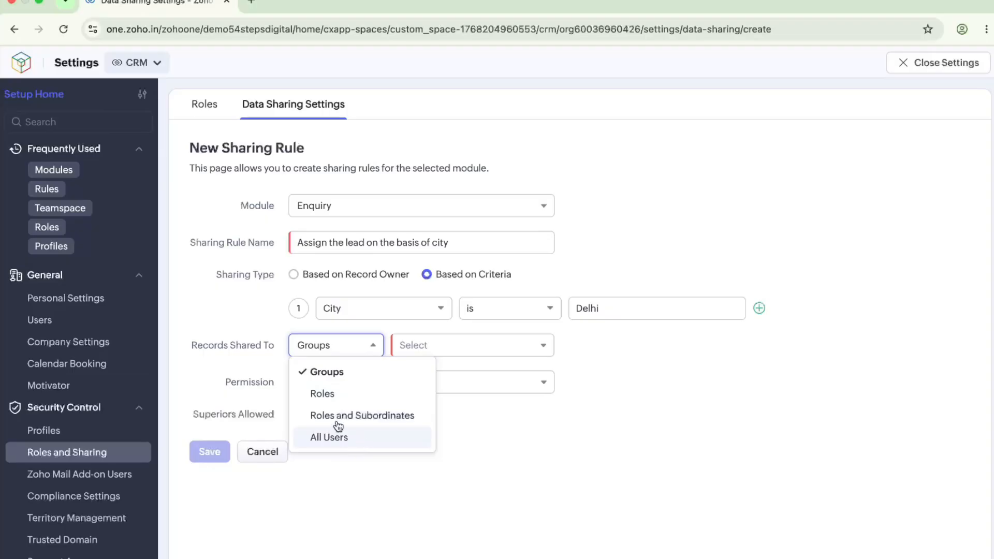
left_click(327, 393)
left_click(463, 346)
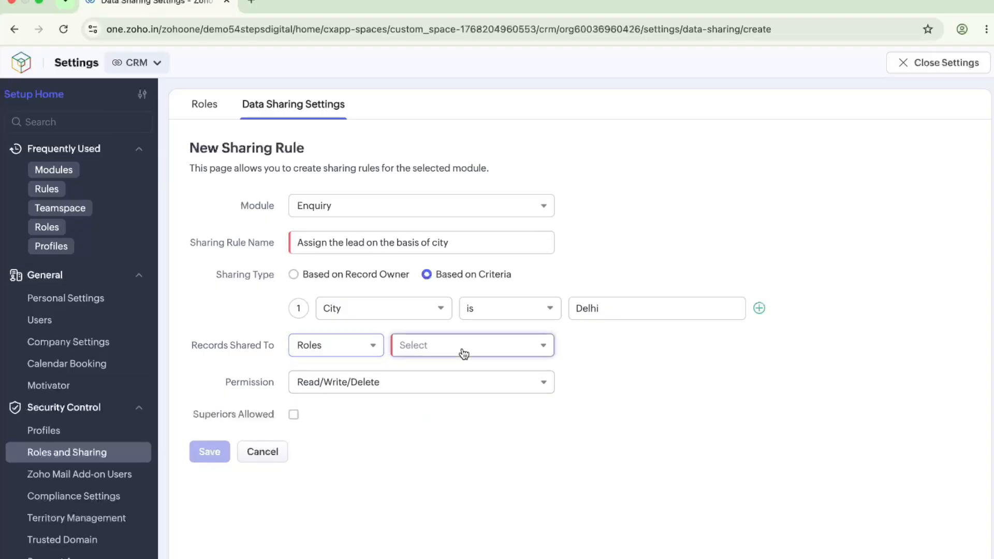
left_click(448, 416)
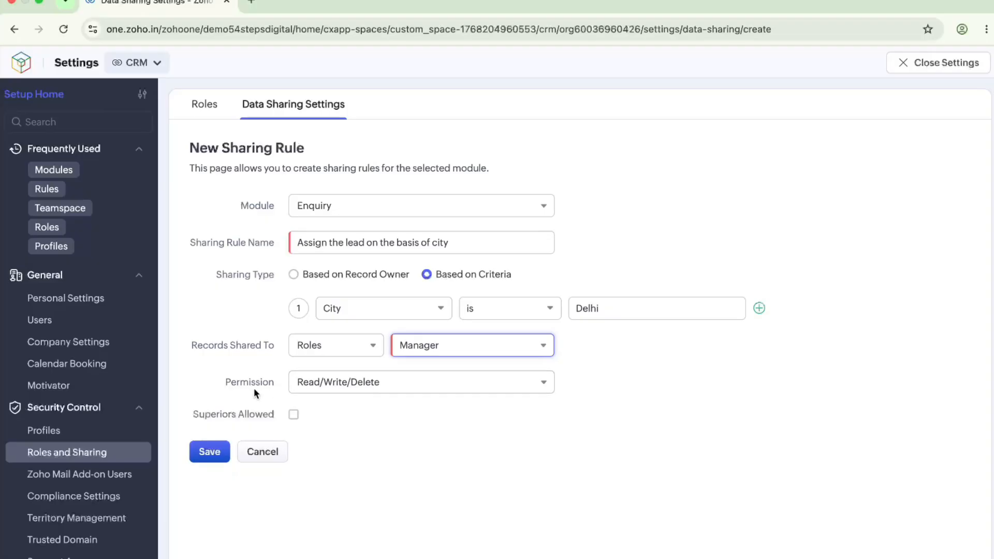
left_click(345, 388)
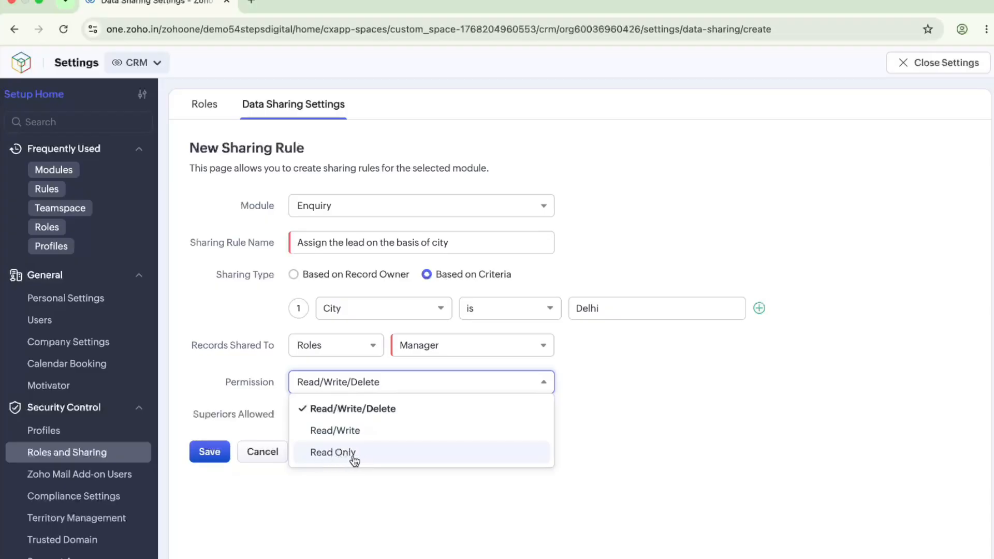
left_click(347, 475)
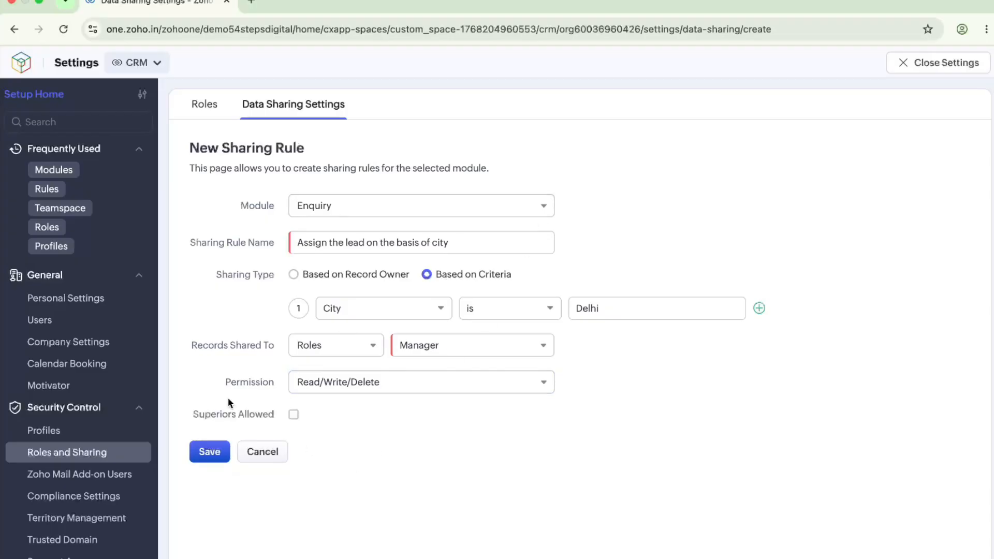
left_click(210, 452)
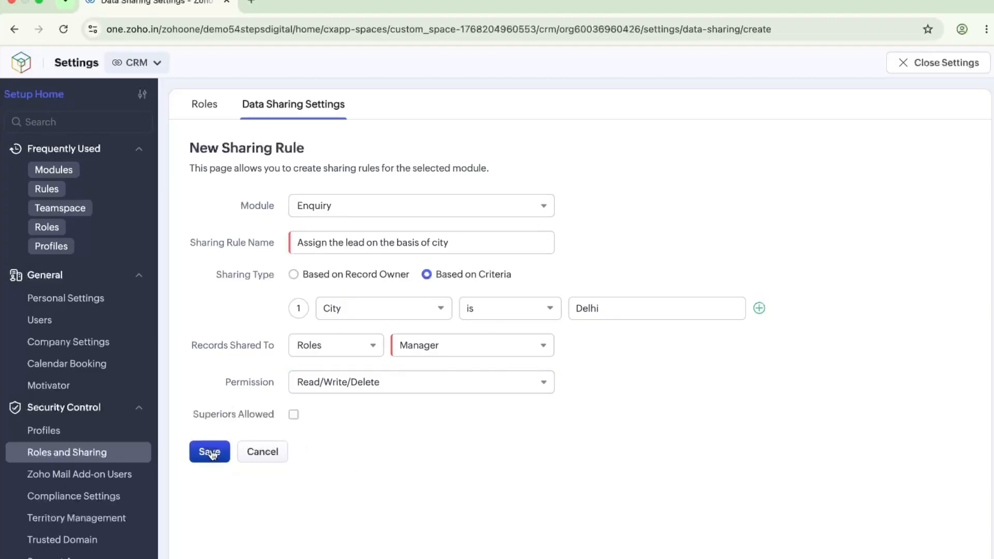